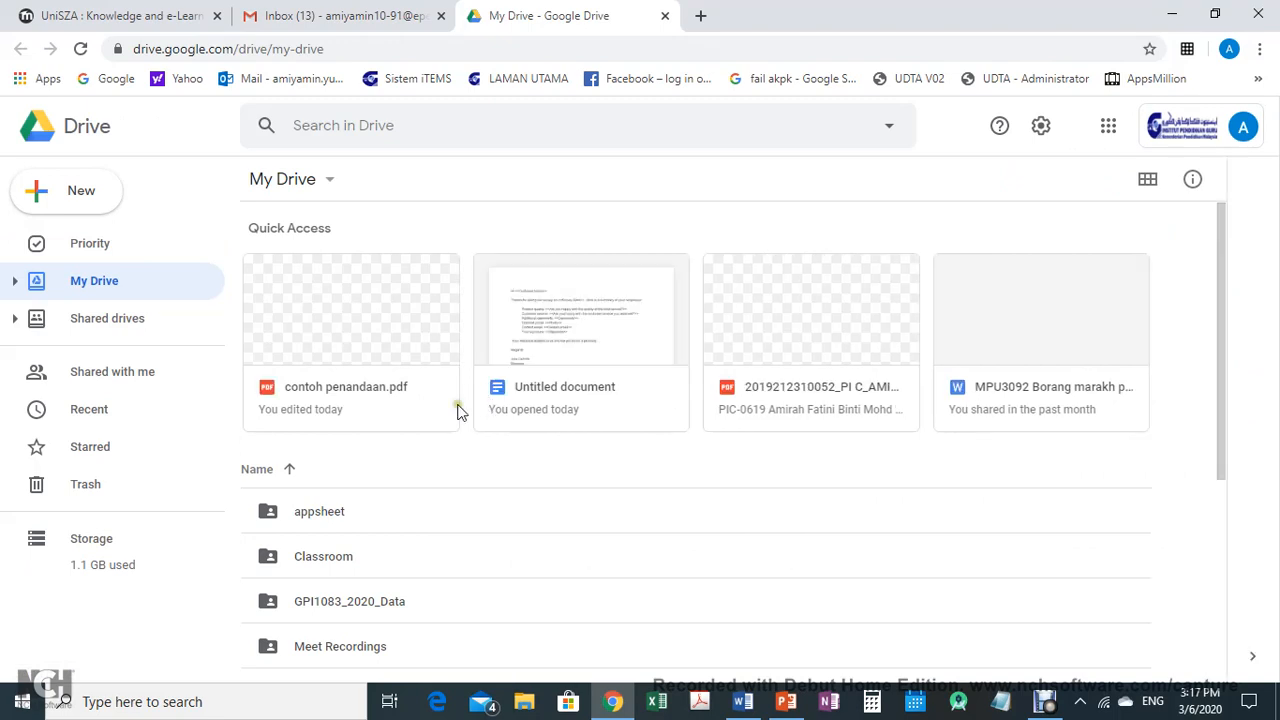
Open contoh penandaan.pdf from My Drive in Kami
scroll(410, 495, "down", 3)
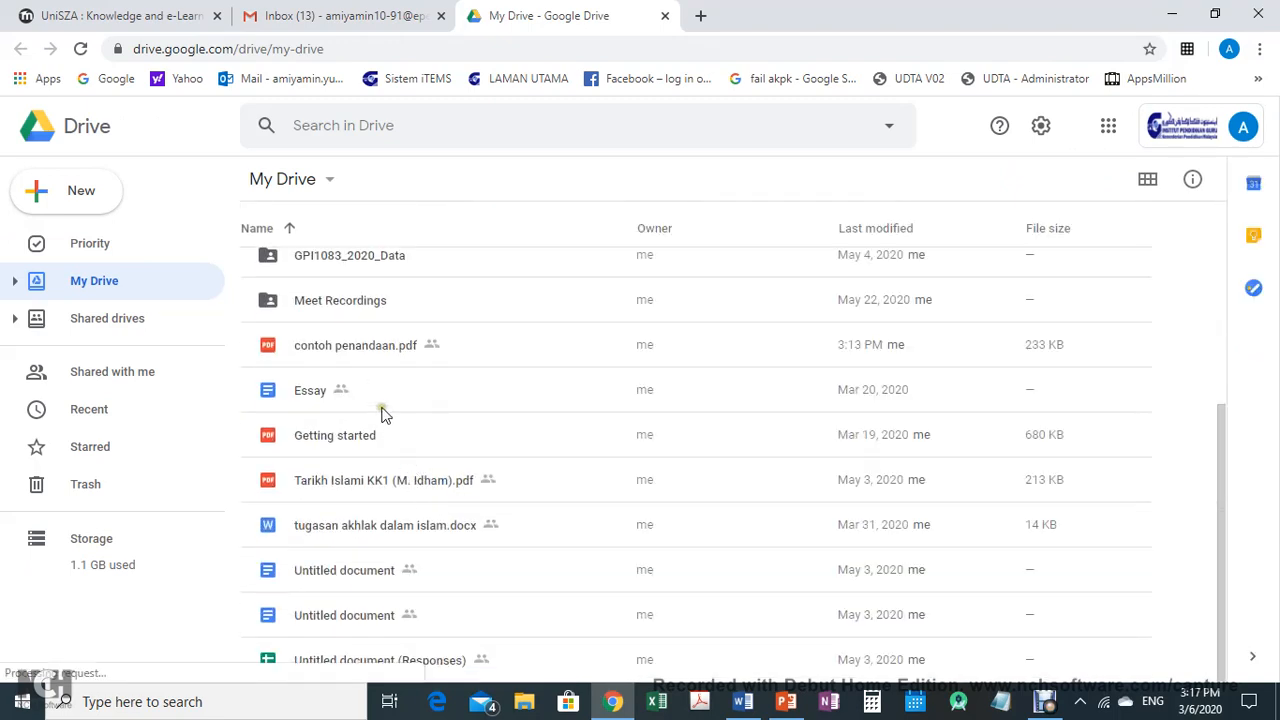
double_click(368, 350)
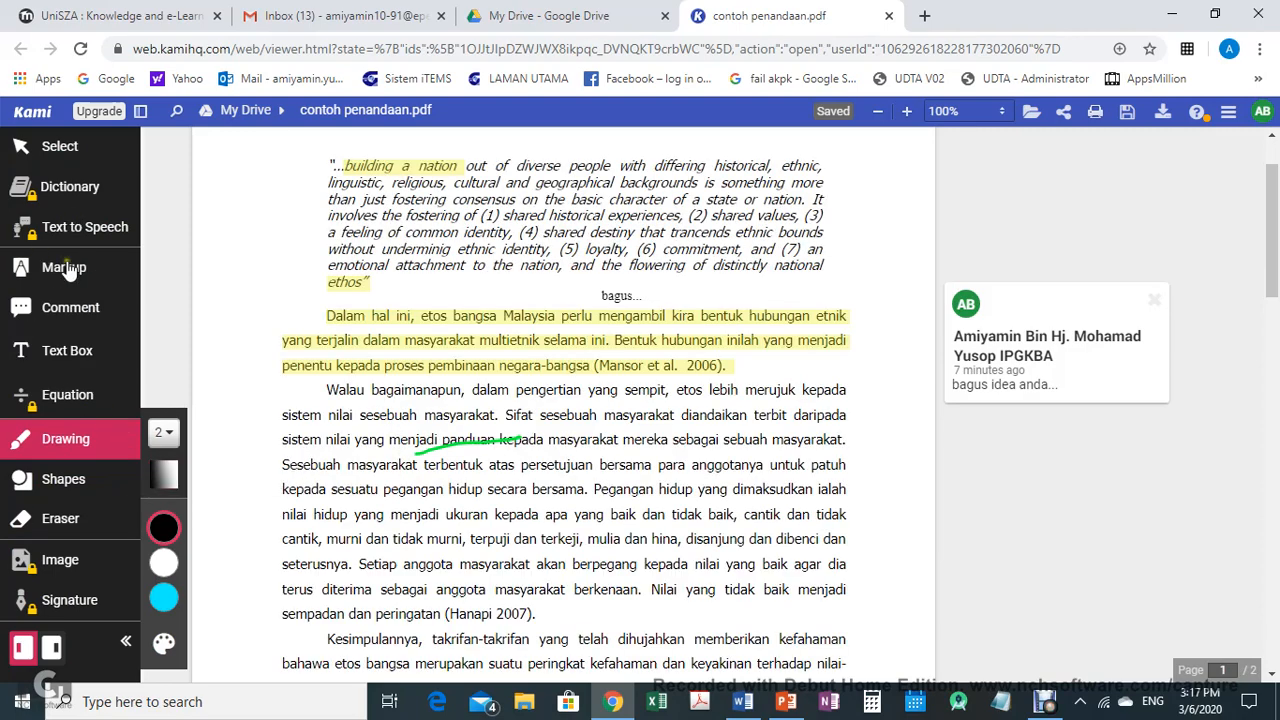
Clear the existing annotations by erasing the drawn line and highlights, and delete the existing comment
left_click(58, 520)
left_click(445, 455)
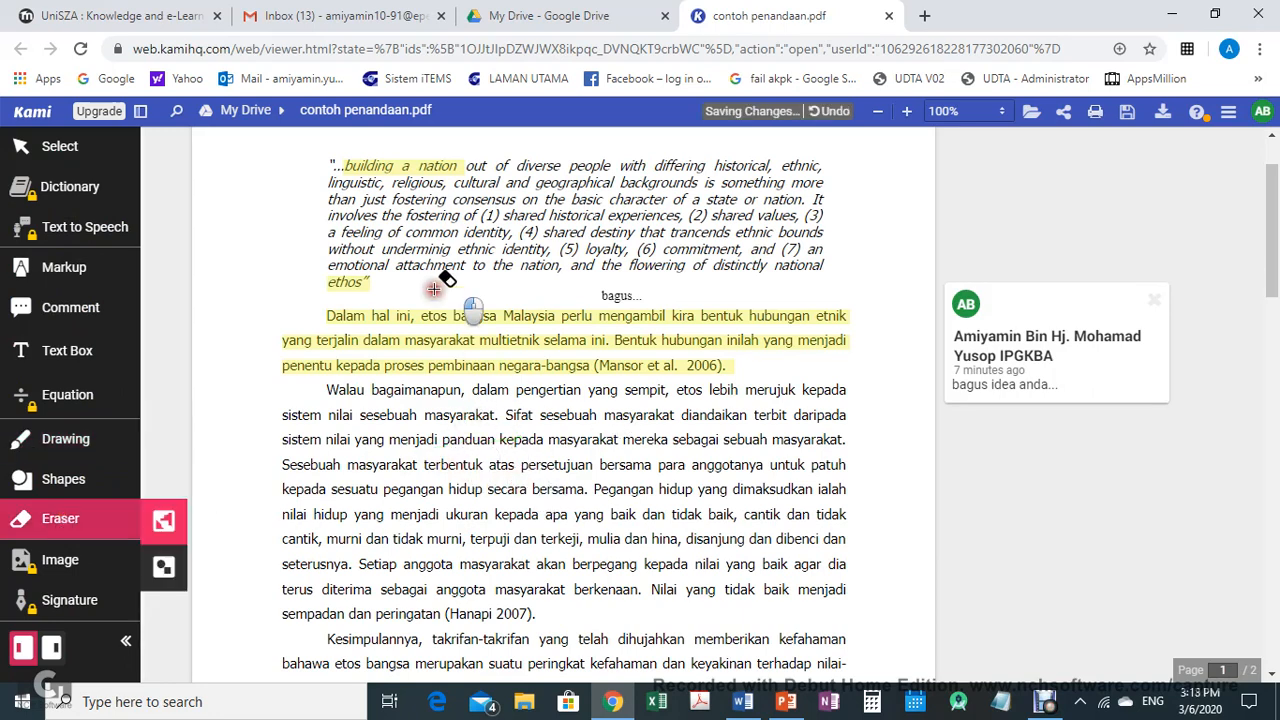
left_click(403, 165)
left_click(350, 288)
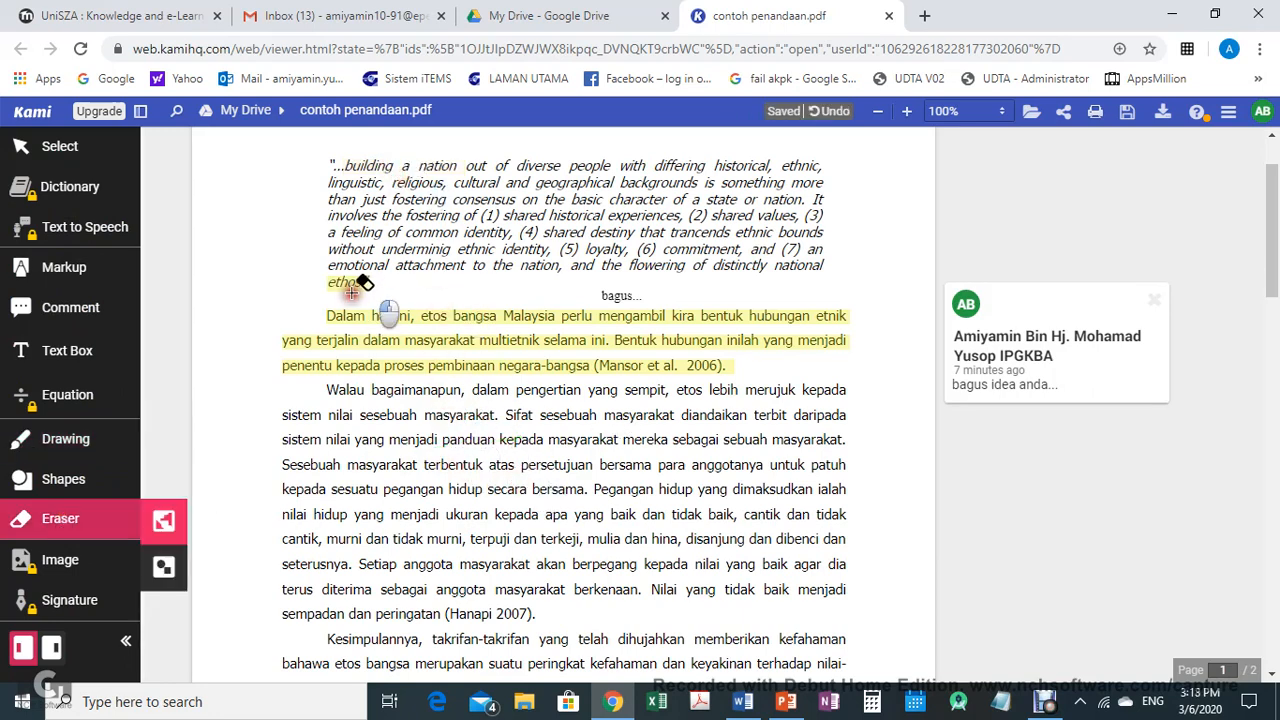
left_click(350, 284)
left_click(355, 351)
left_click(350, 366)
left_click(368, 355)
left_click(1154, 300)
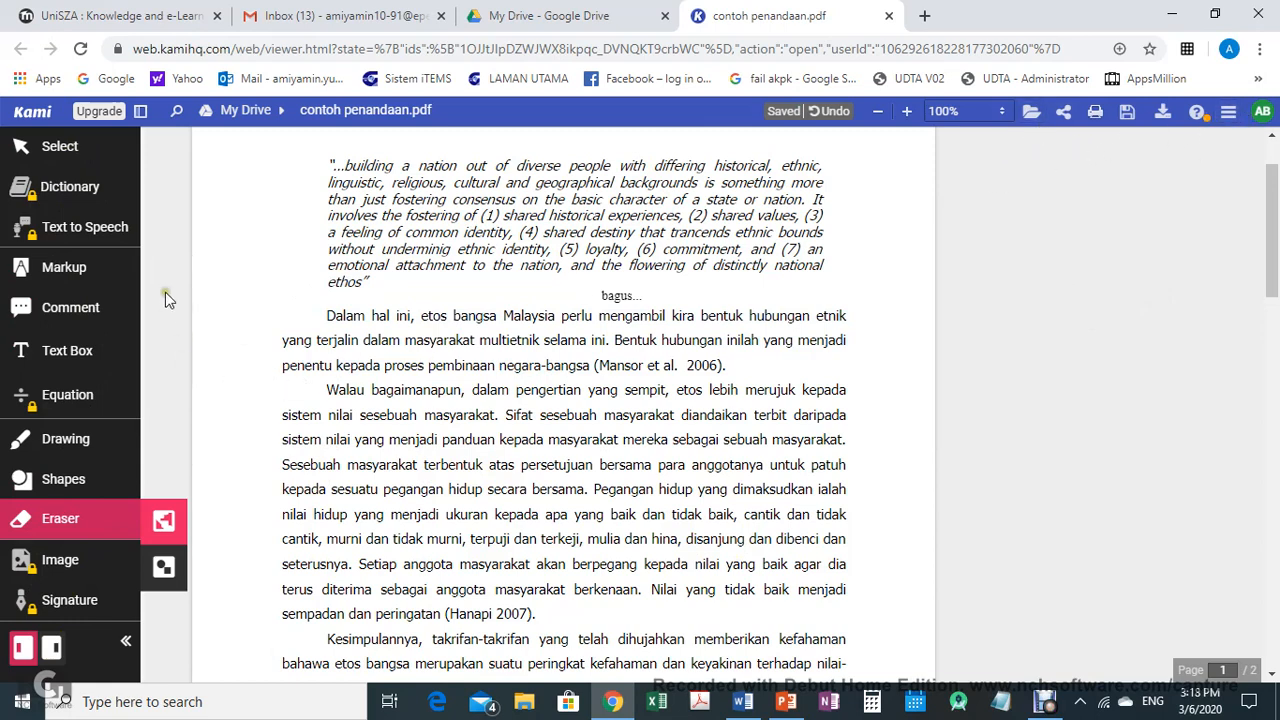
left_click(60, 147)
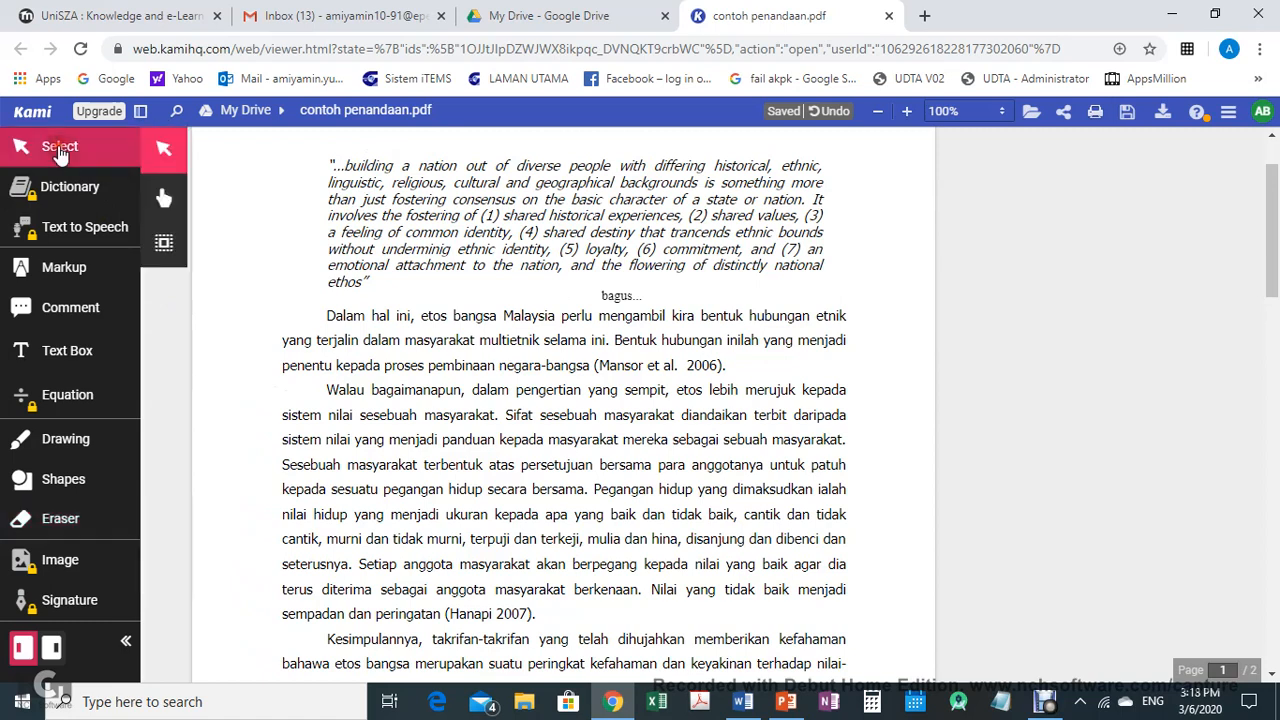
left_click_drag(322, 166, 400, 252)
left_click(348, 302)
Highlight the italic quoted passage in yellow with the Markup tool
left_click(67, 271)
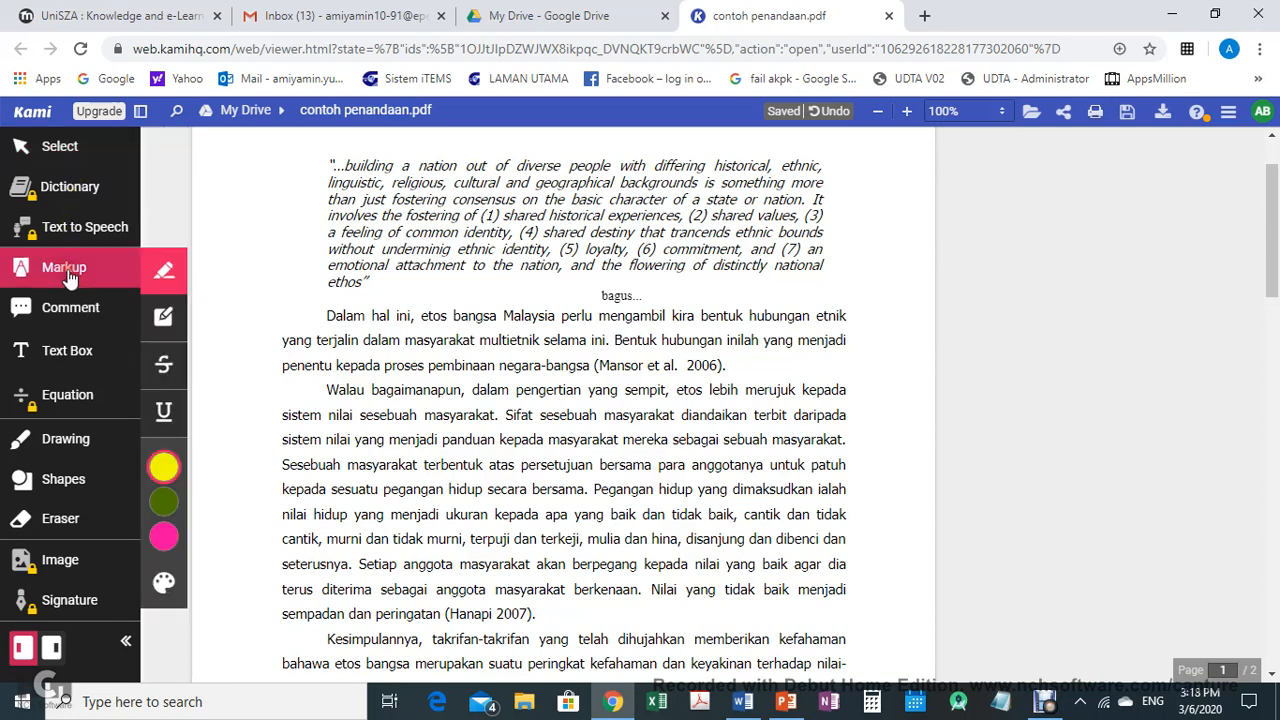
left_click_drag(315, 162, 446, 288)
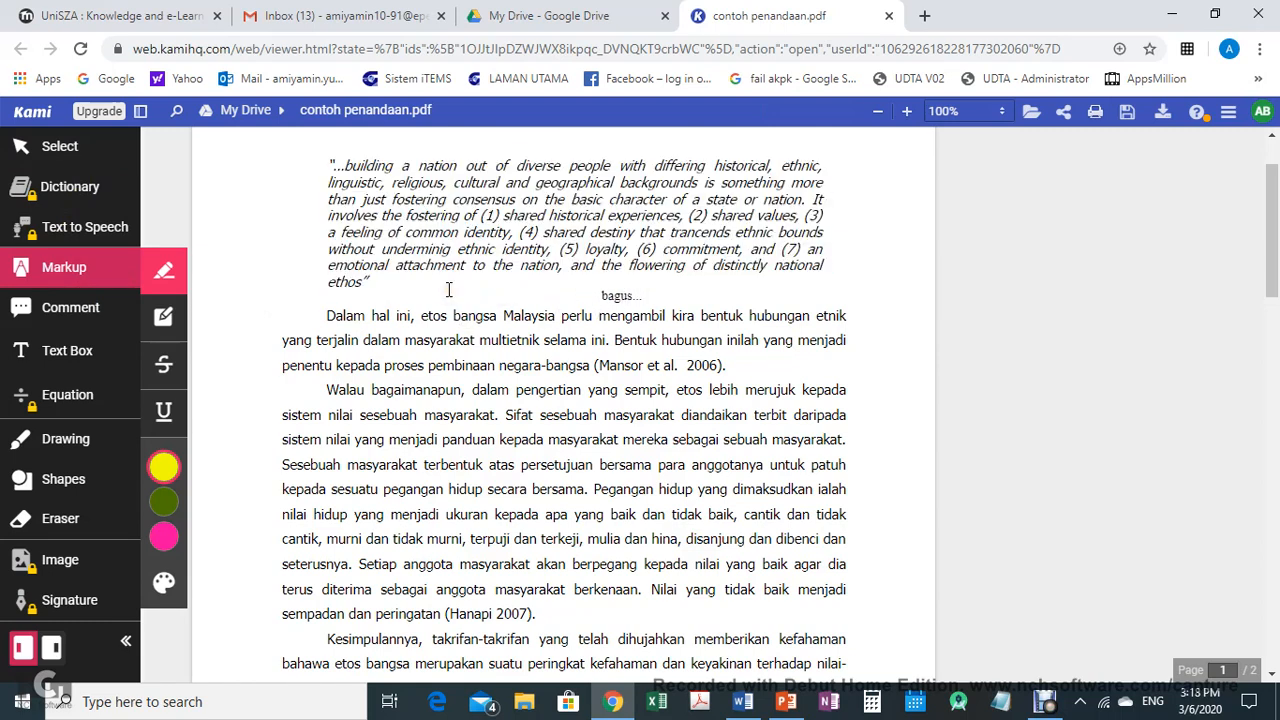
Highlight the paragraph beginning "Dalam hal ini" in olive green
left_click(164, 501)
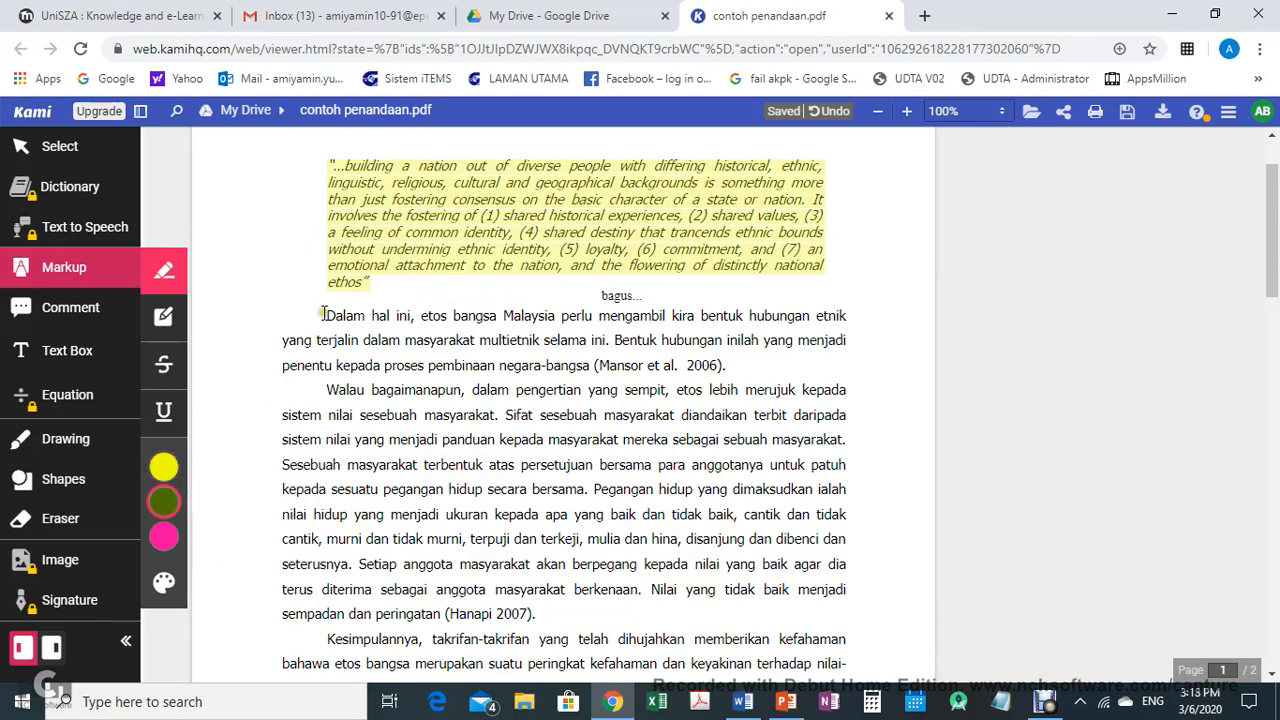
left_click_drag(326, 315, 733, 372)
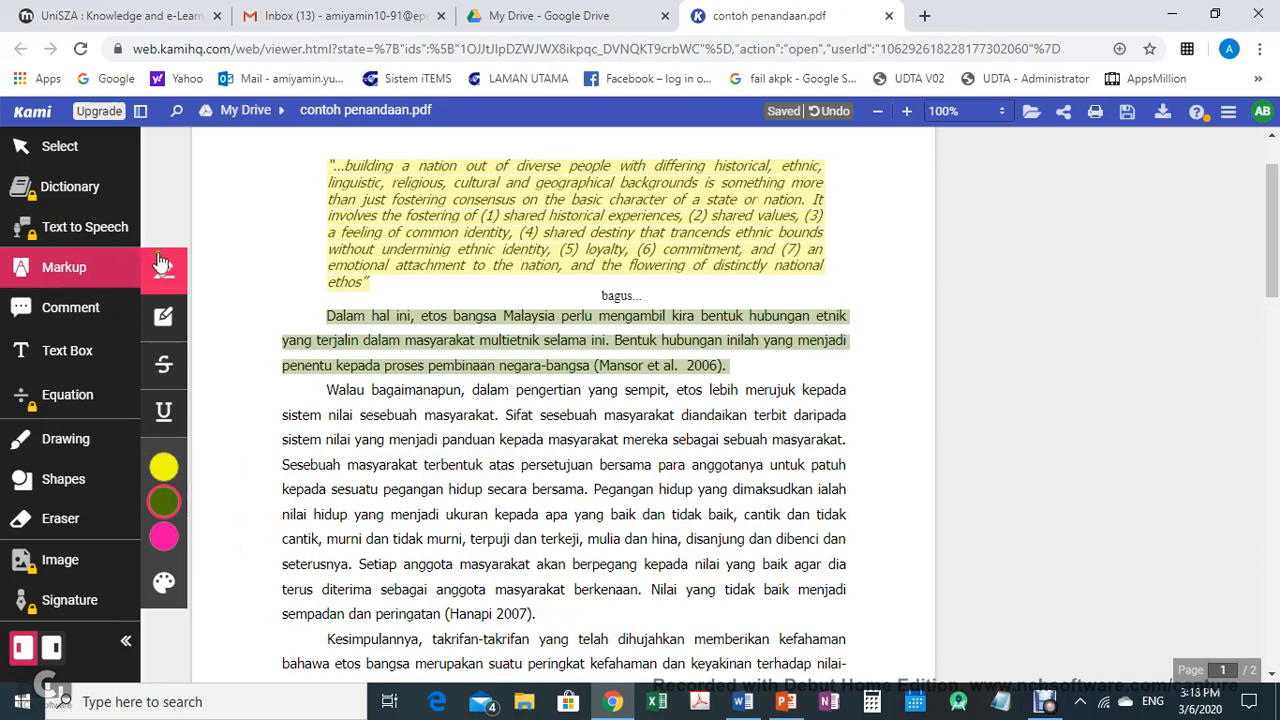
Add a comment "bagus beneer...." on the highlighted paragraph beginning "Dalam hal ini"
left_click(85, 307)
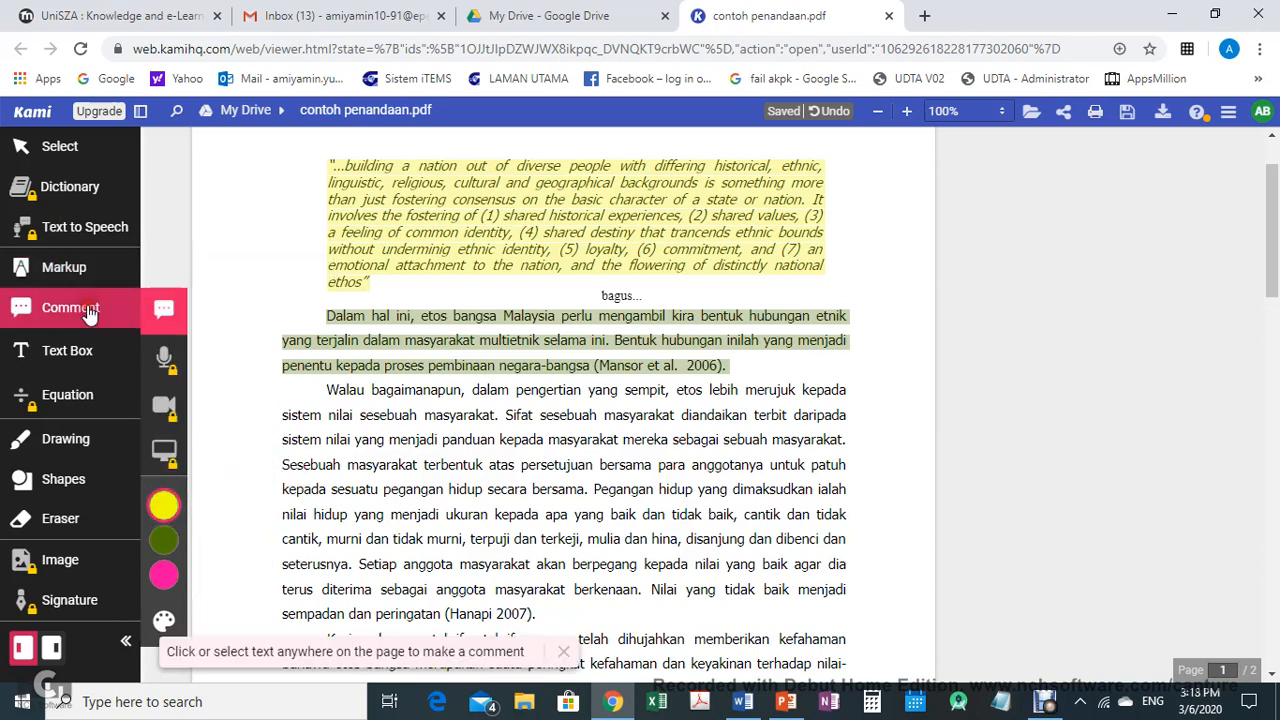
mouse_move(330, 322)
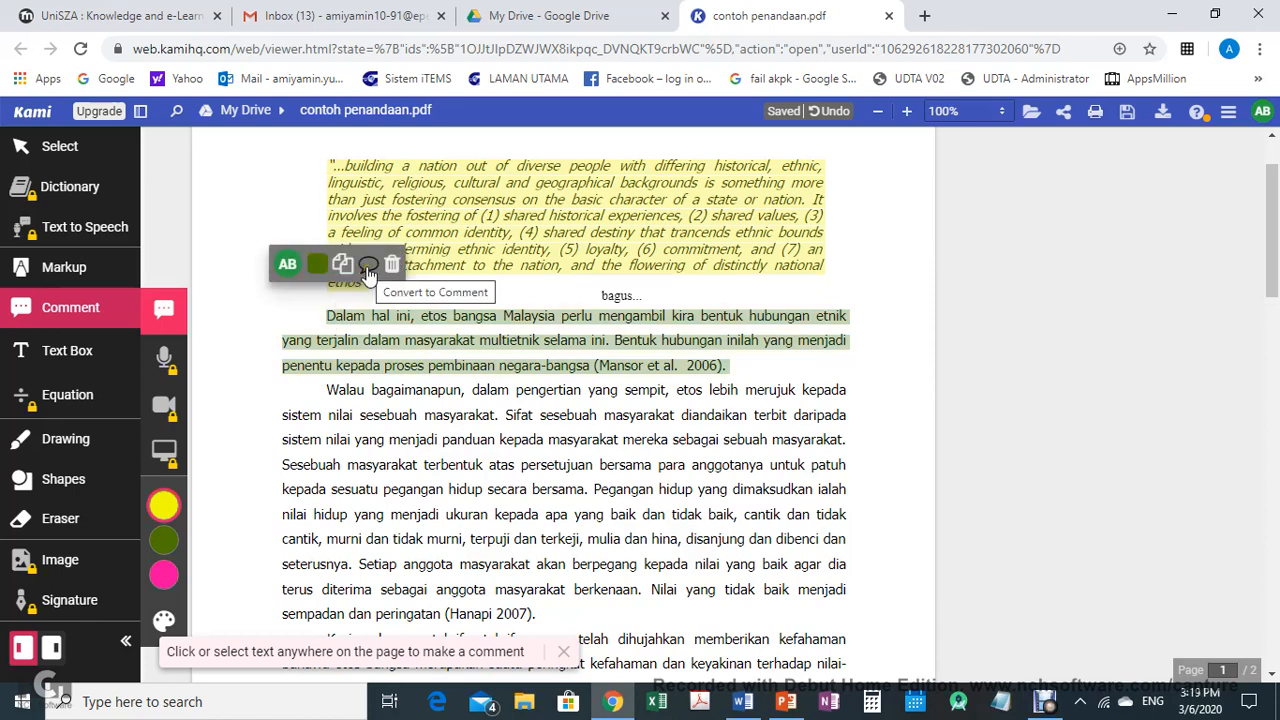
left_click(316, 266)
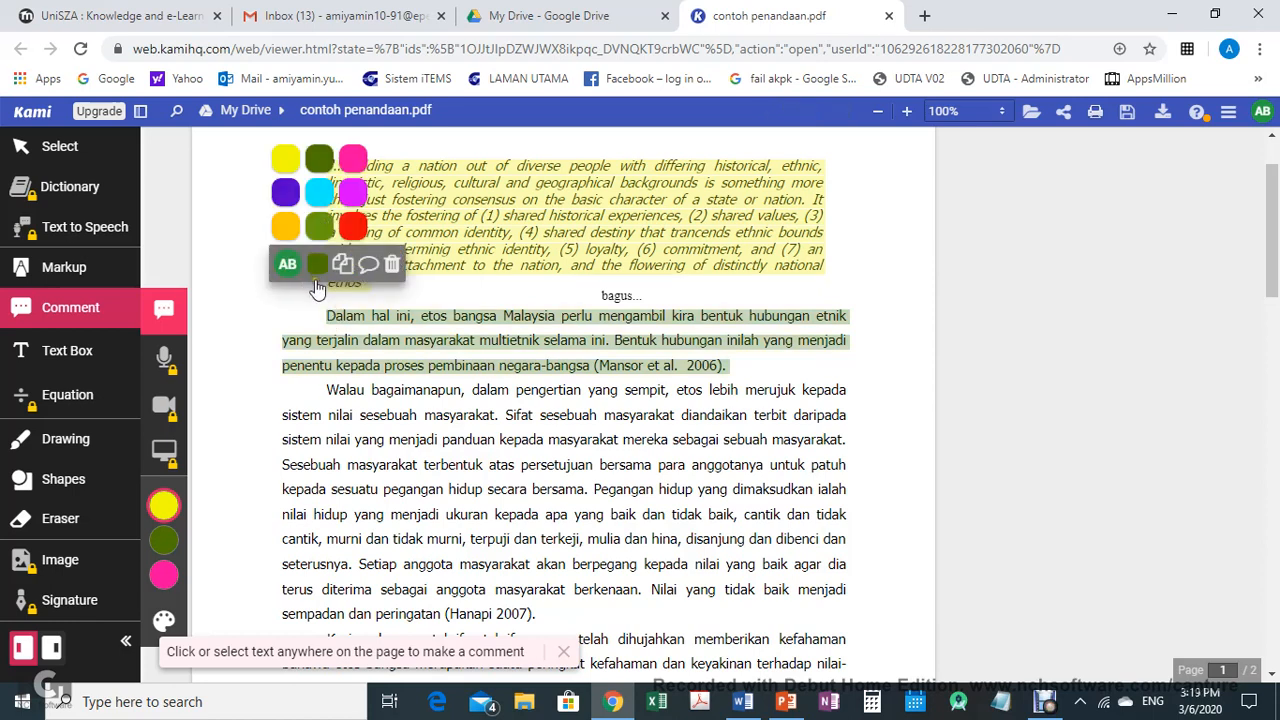
left_click(327, 315)
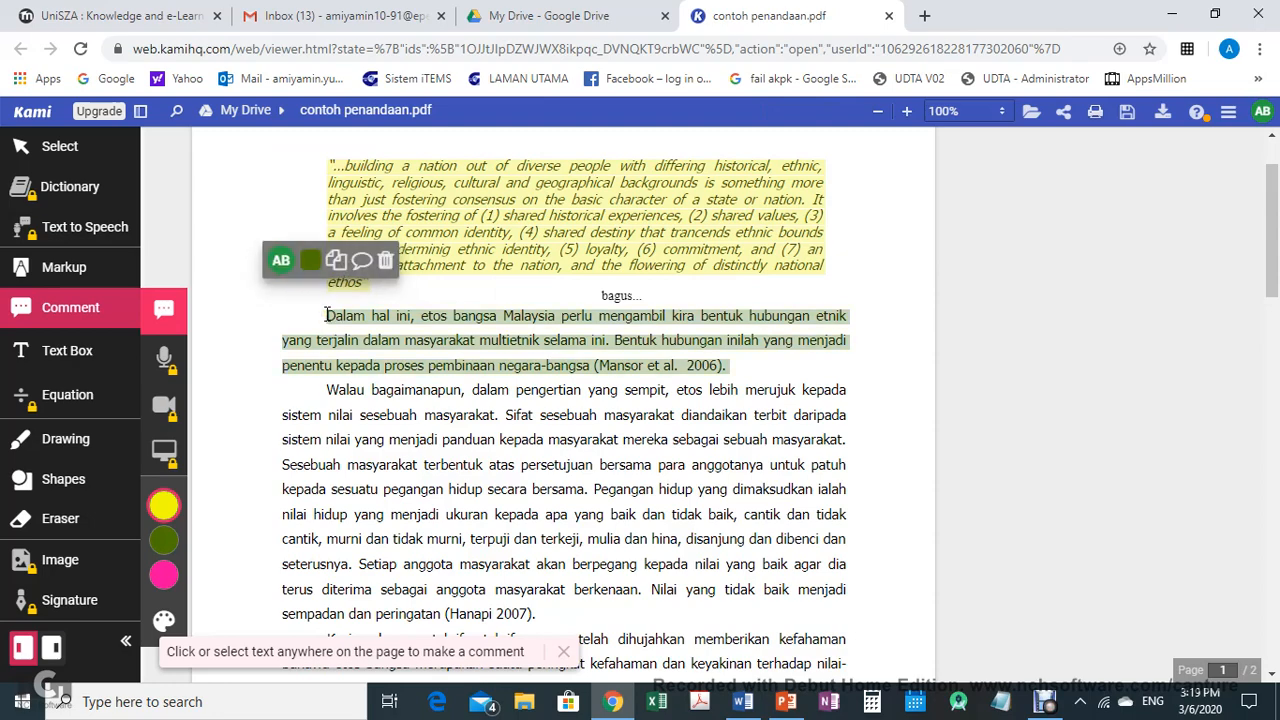
mouse_move(327, 315)
left_mouse_down()
mouse_move(540, 362)
mouse_move(746, 374)
mouse_move(830, 352)
left_mouse_up()
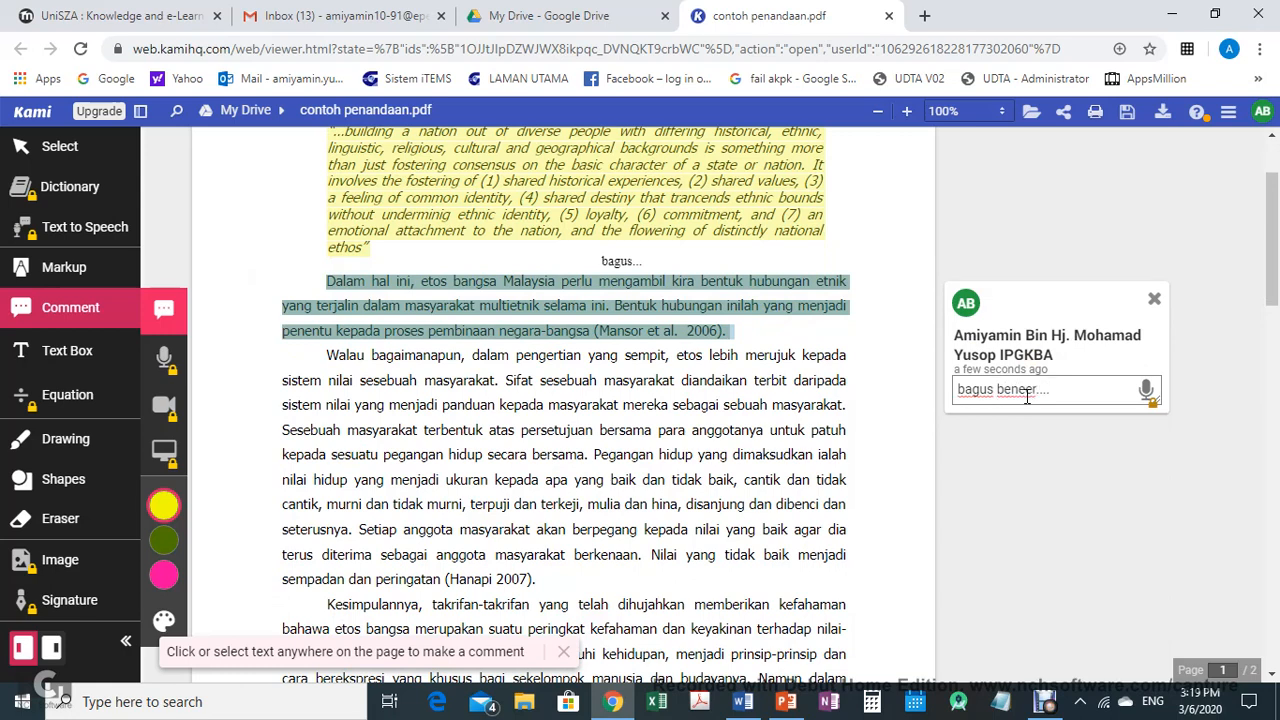
left_click(1004, 455)
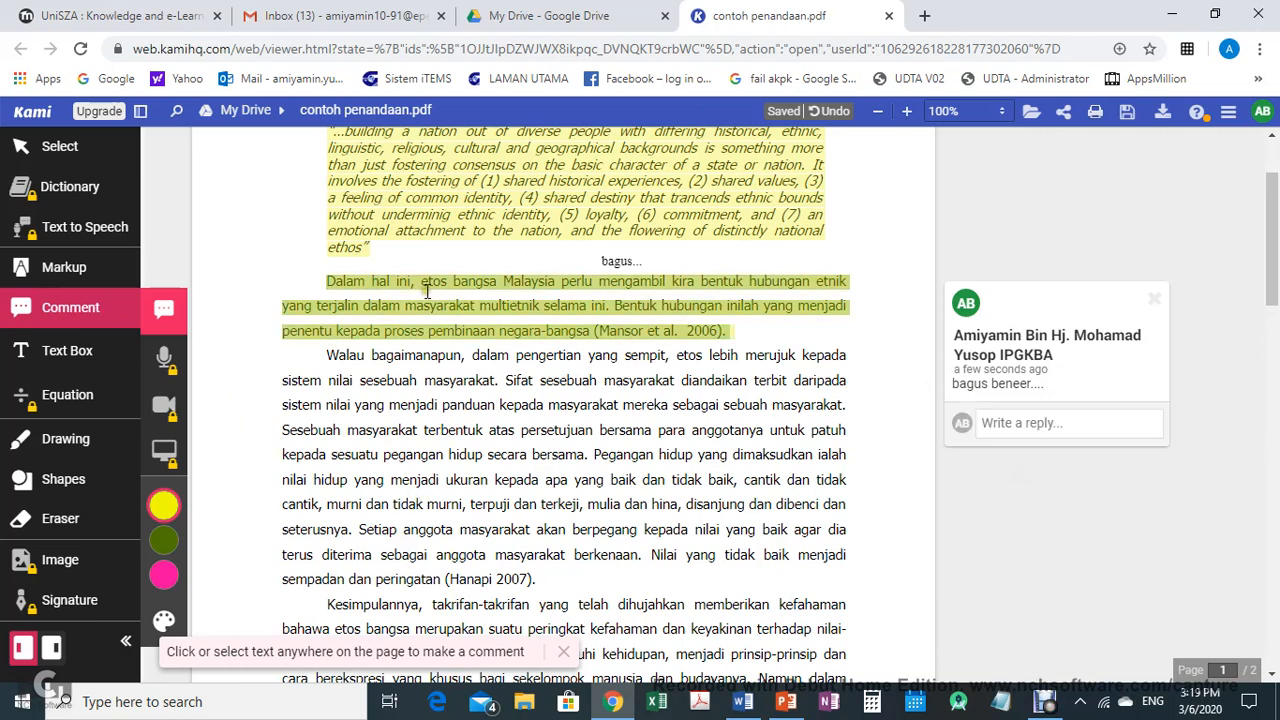
Add a point comment "baik.." at the start of the paragraph beginning "Walau bagaimanapun"
left_click(356, 281)
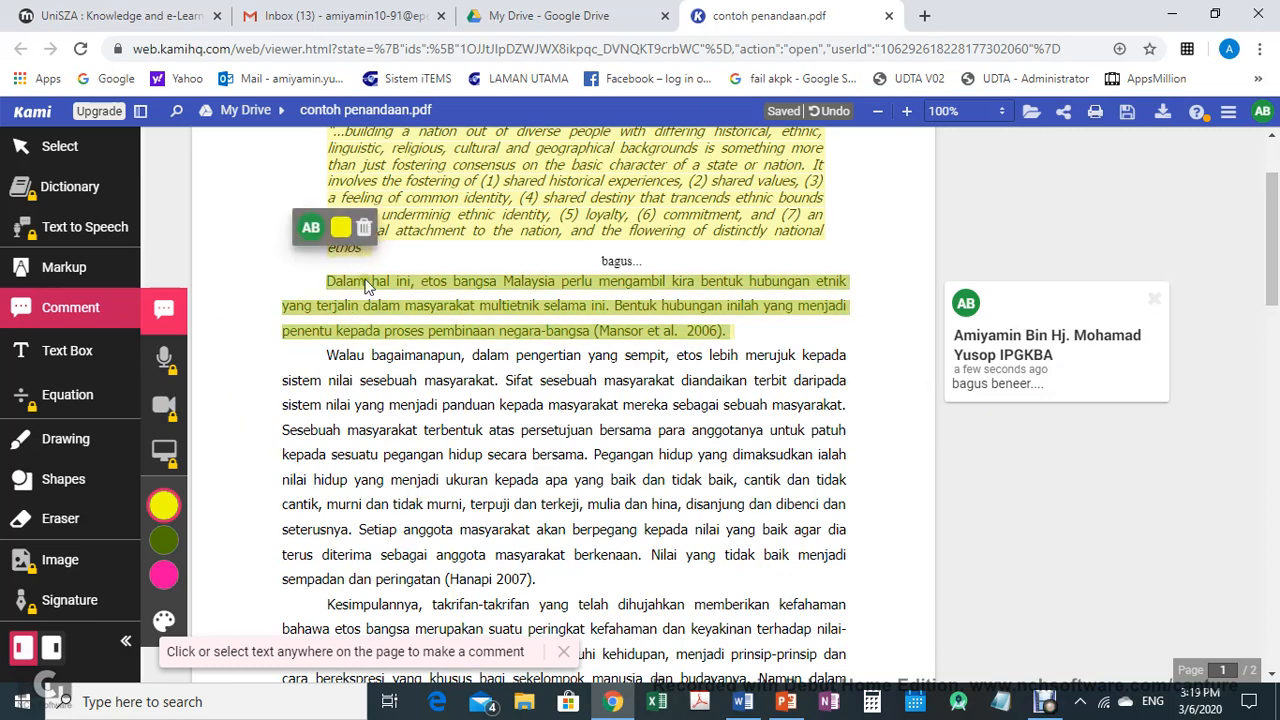
left_click(329, 354)
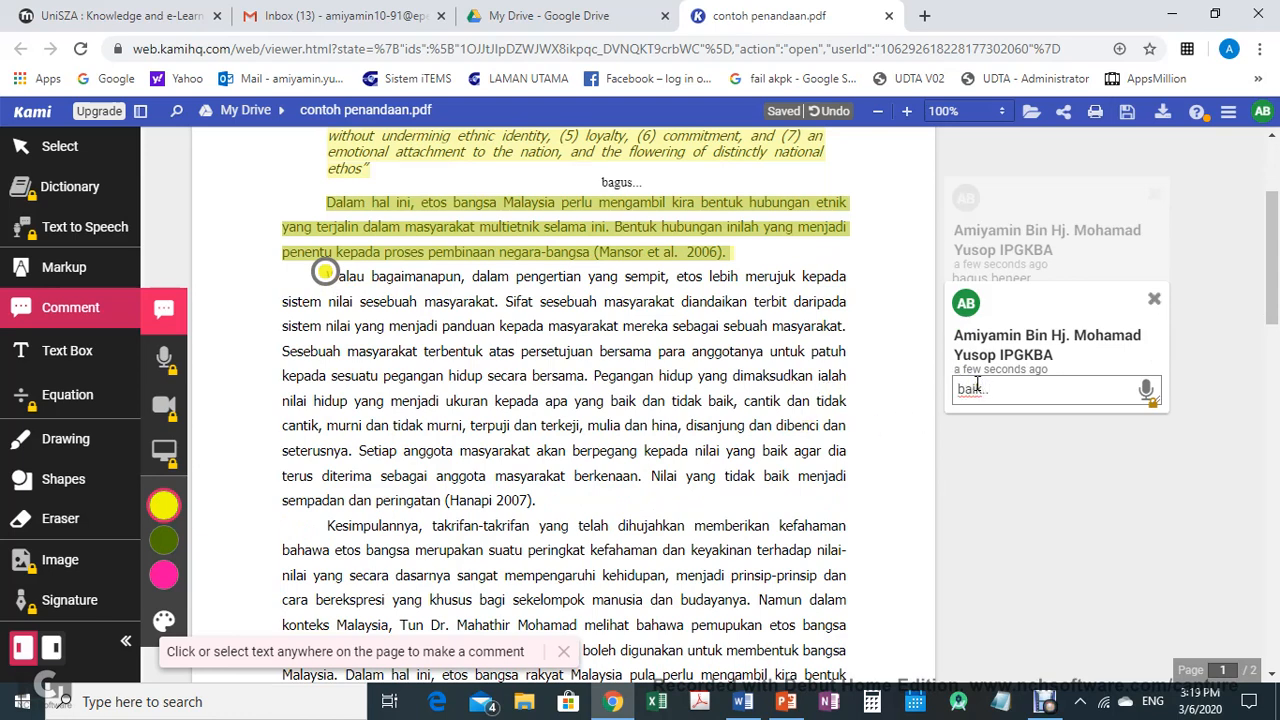
type("baik..")
key("Return")
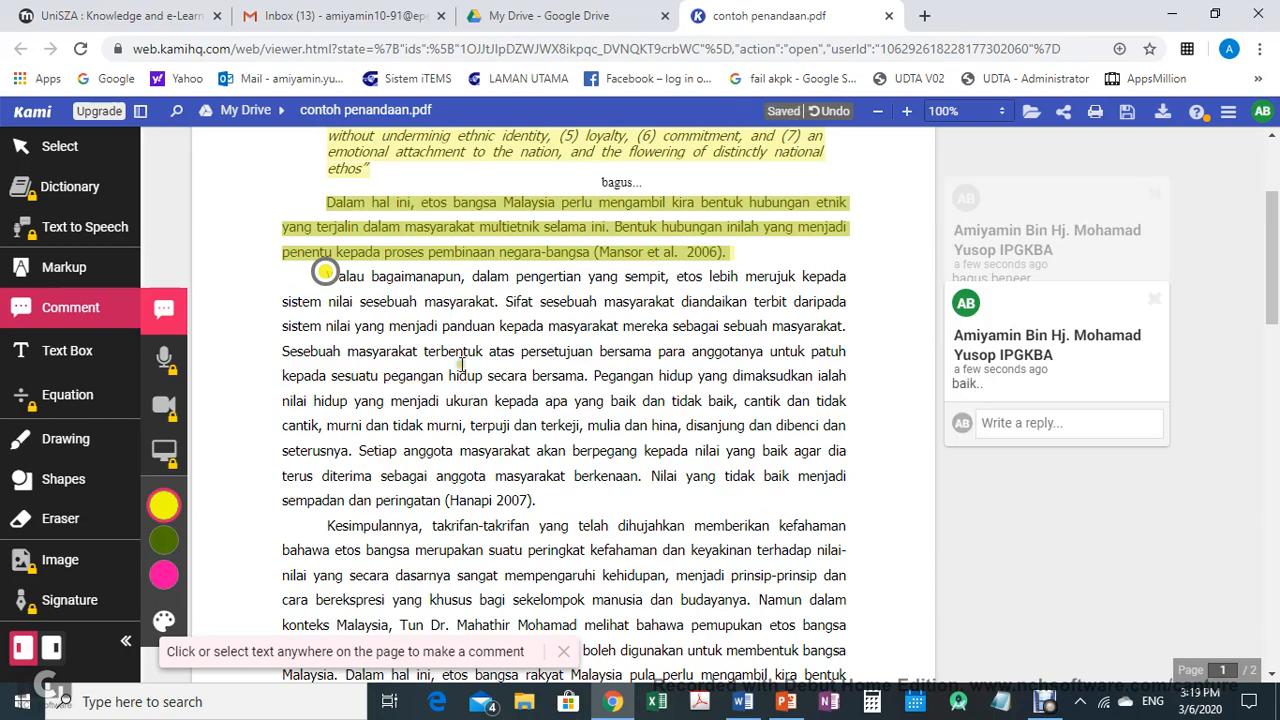
Add a point comment "baik..." beside "masyarakat" in the same paragraph's third line
left_click(777, 324)
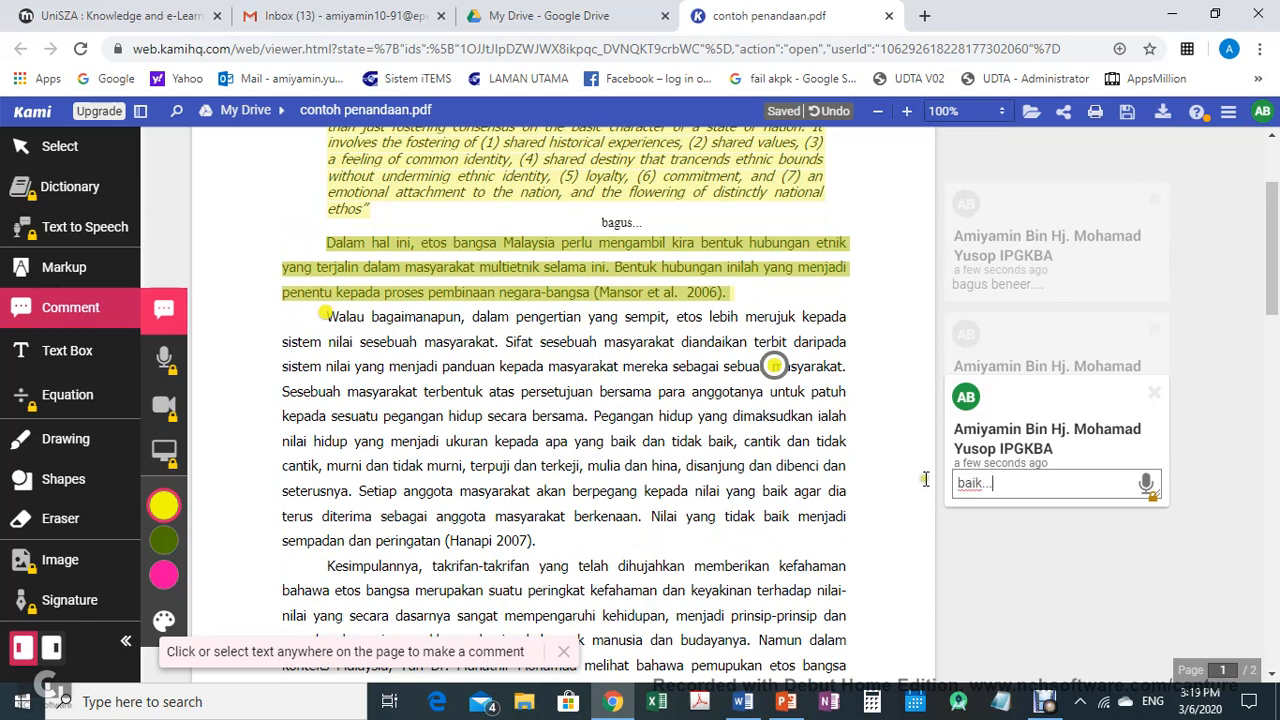
key("Return")
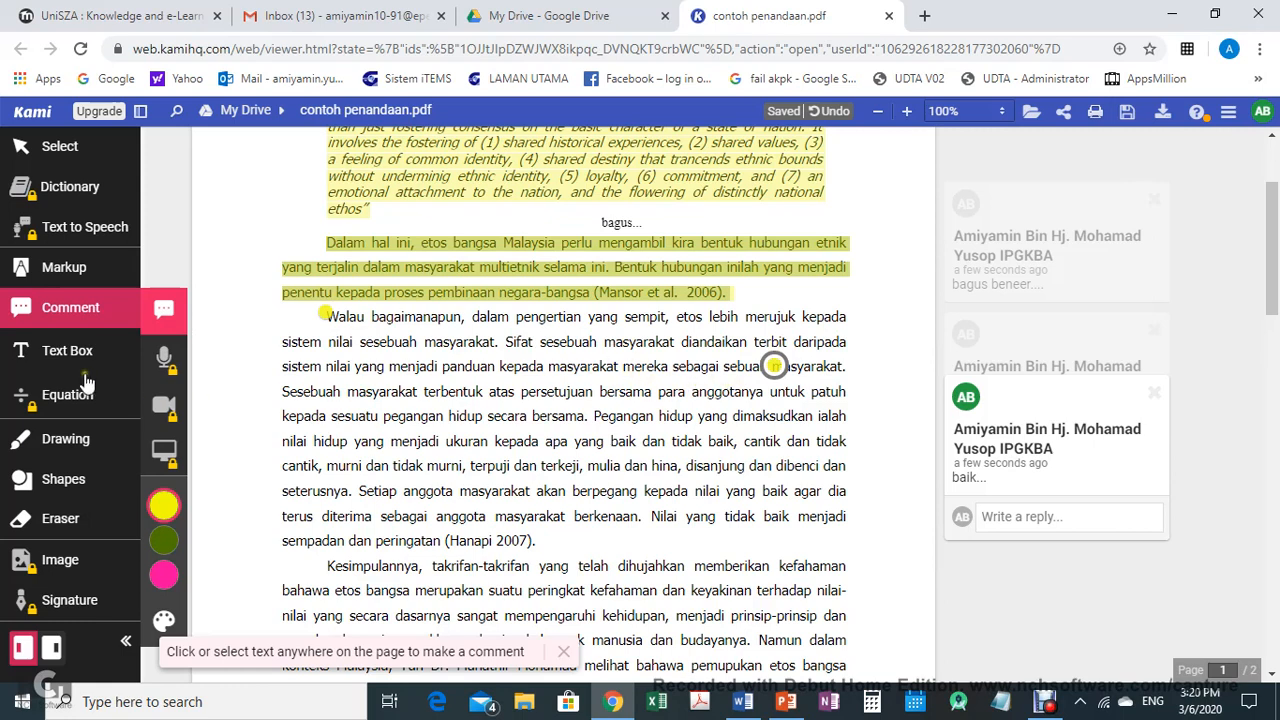
Add a text box reading "sangat baik...." after "(Hanapi 2007)."
left_click(62, 352)
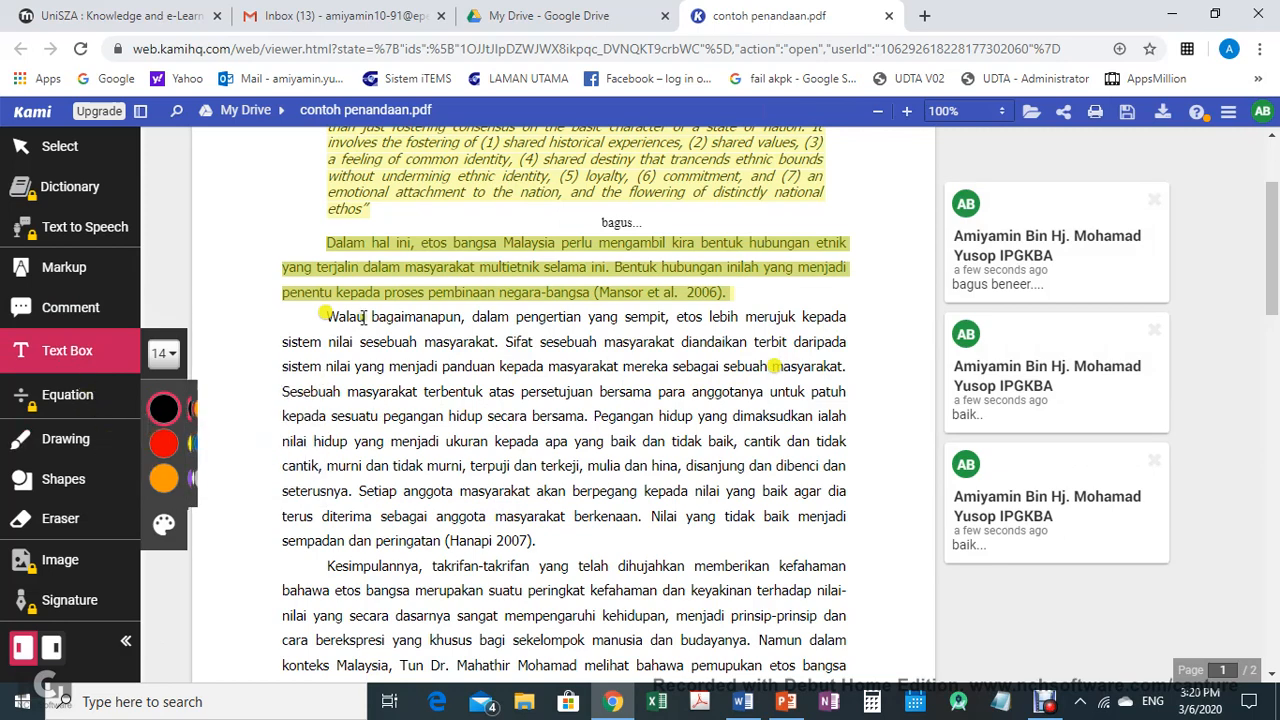
left_click_drag(540, 516, 565, 540)
left_click(565, 540)
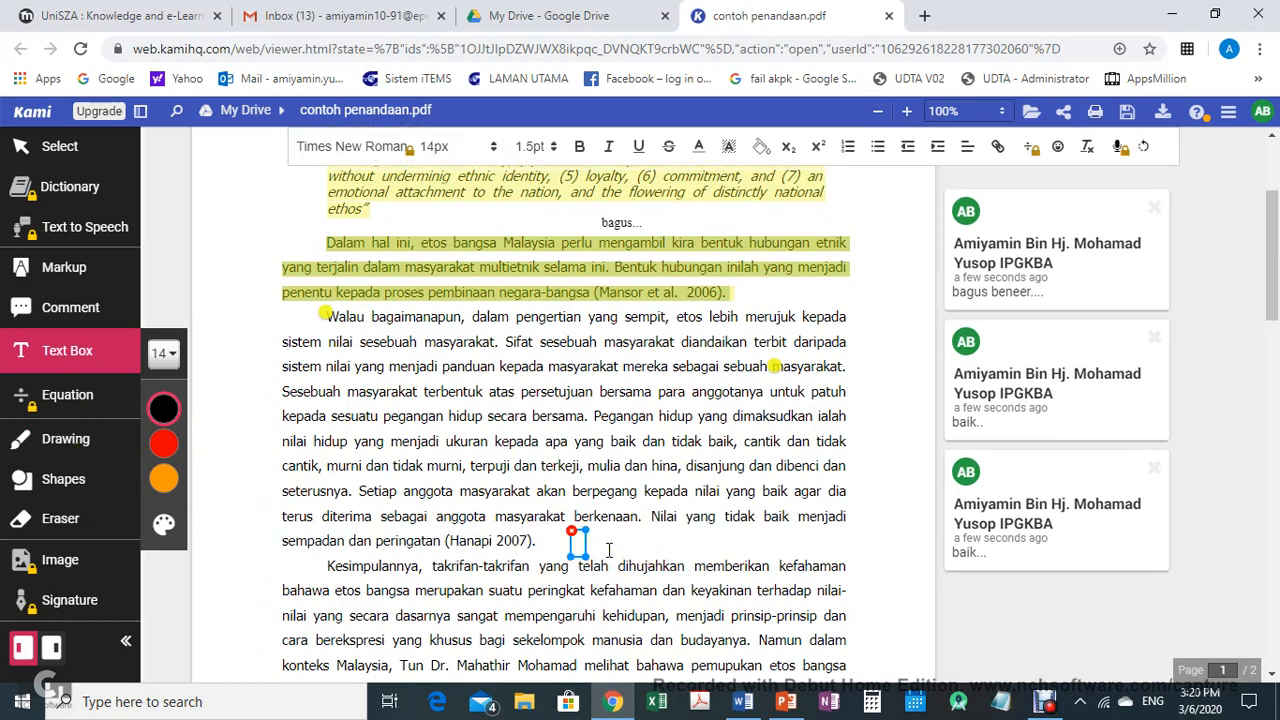
type("sangat ba")
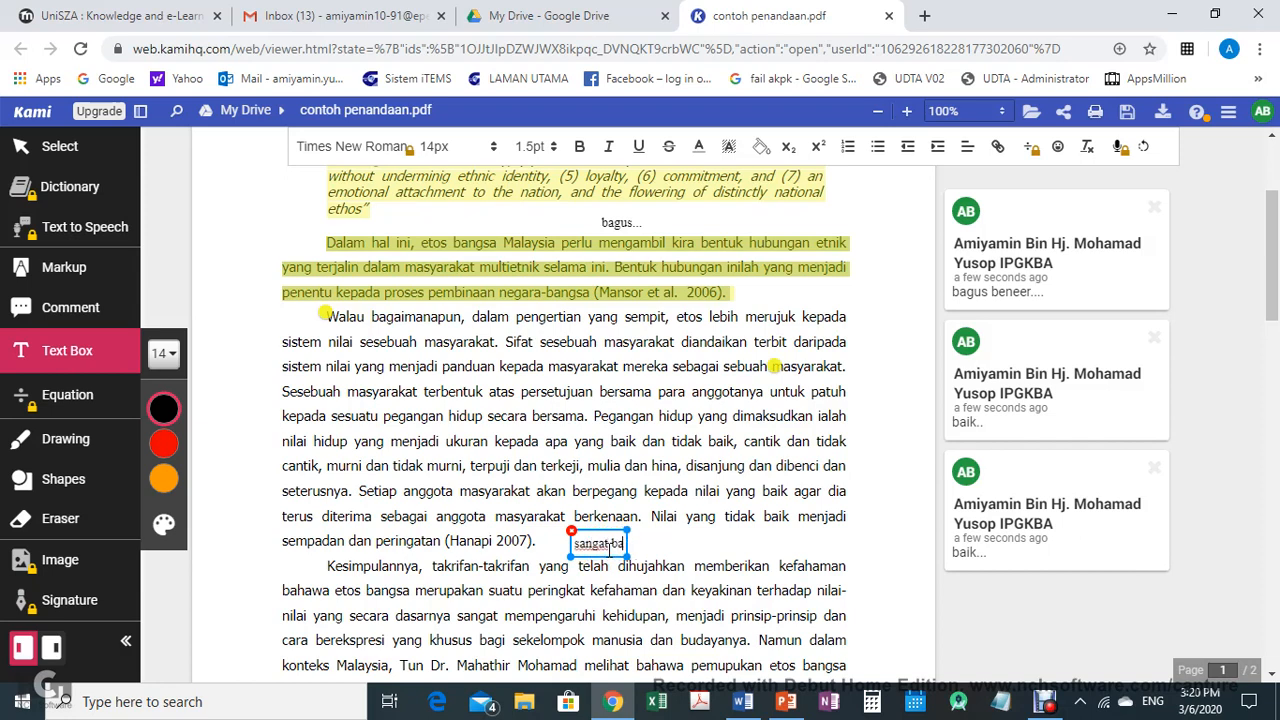
type("ik....")
key("Return")
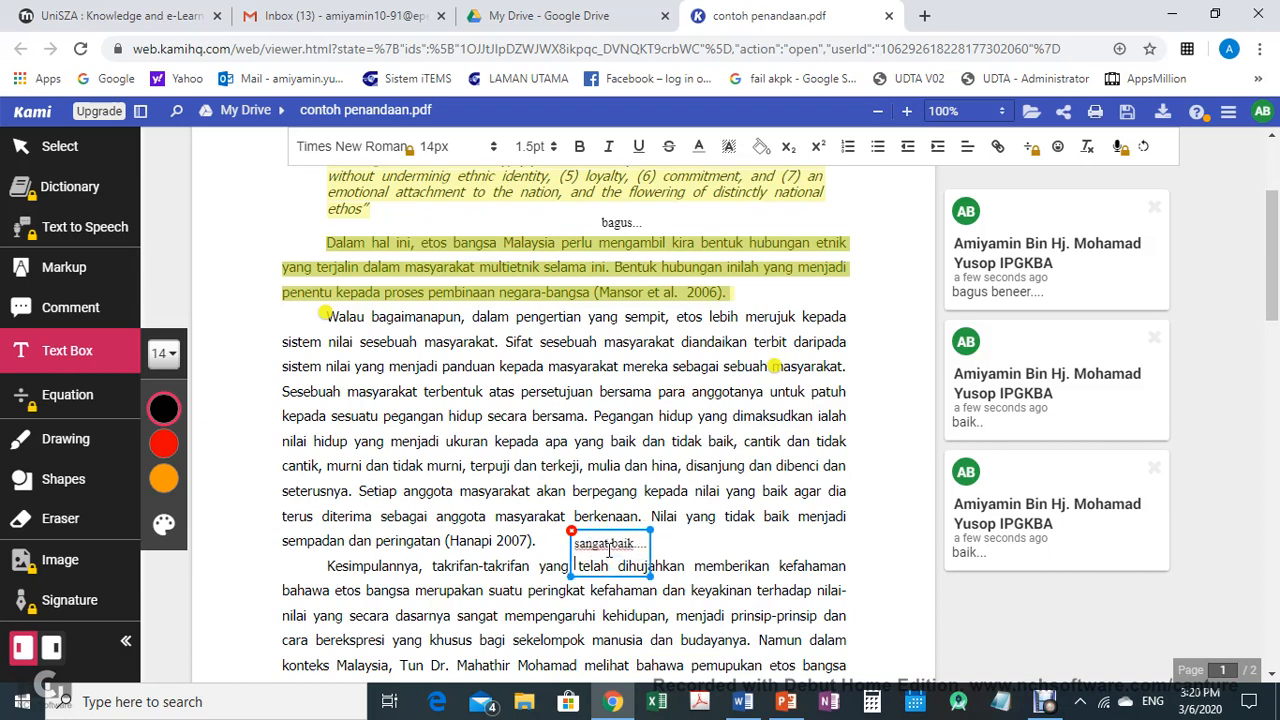
Nudge the "sangat baik...." text box into place and pick red as the text box colour
left_click(664, 540)
left_click(637, 555)
left_click_drag(627, 531, 637, 523)
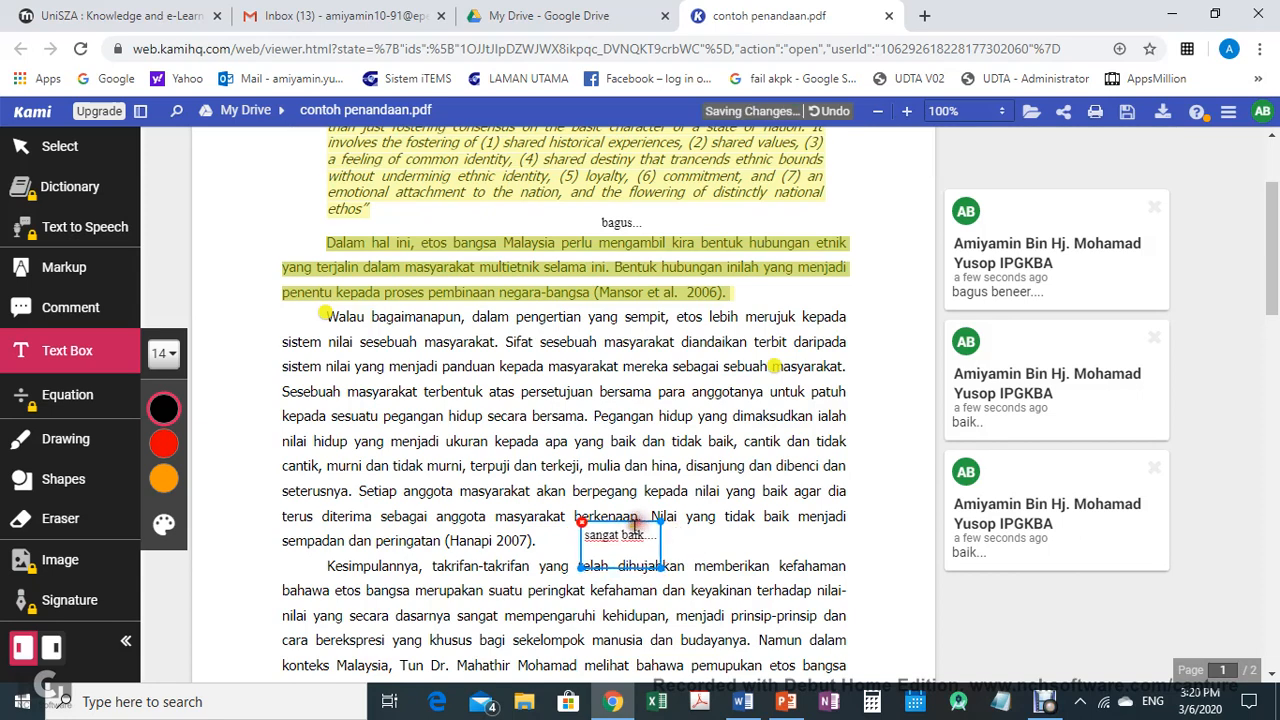
left_click(164, 449)
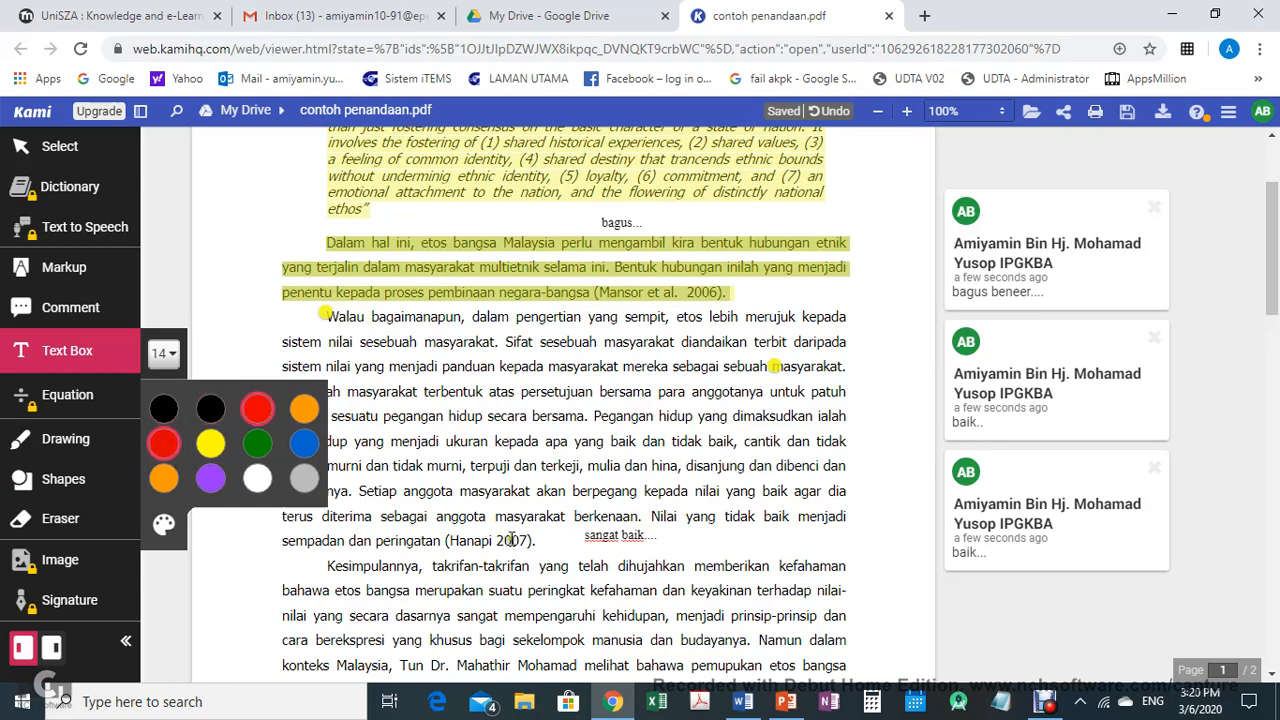
left_click(656, 536)
mouse_move(656, 536)
left_mouse_down()
mouse_move(622, 545)
mouse_move(582, 522)
mouse_move(641, 531)
left_mouse_up()
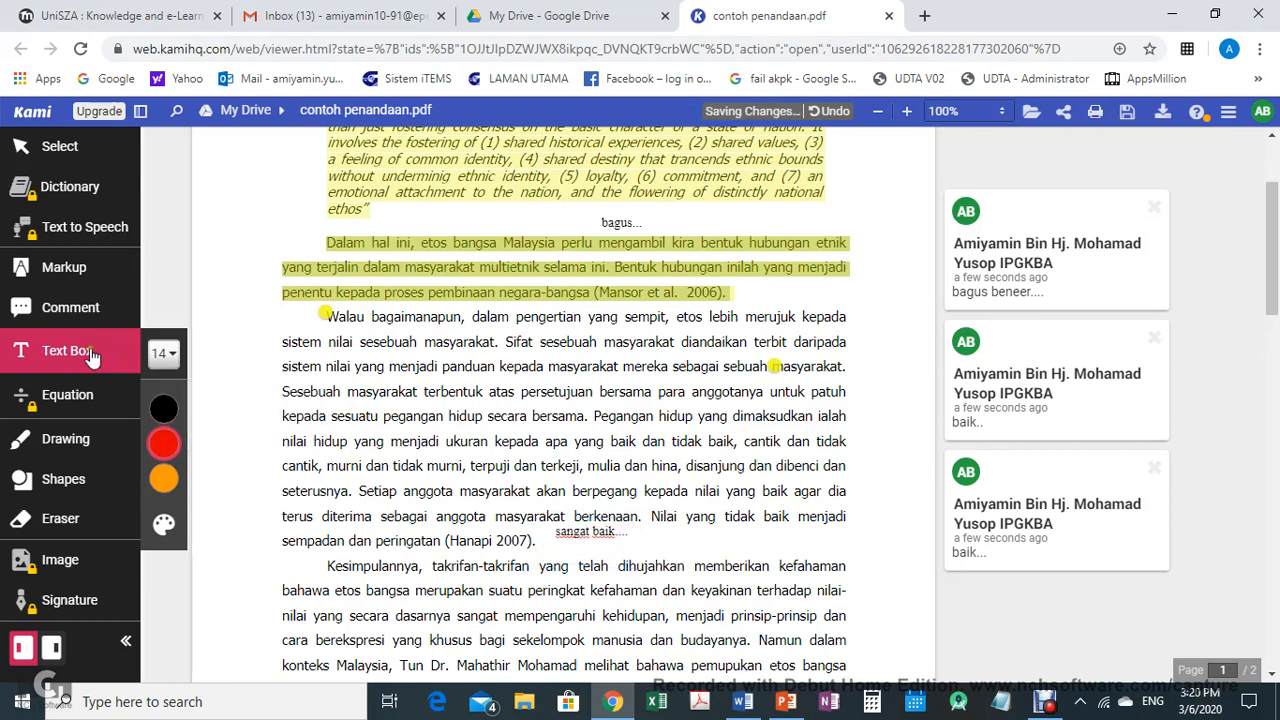
Add a red text box "sangat baik...." and move it beside the first one, below "Nilai yang"
mouse_move(162, 420)
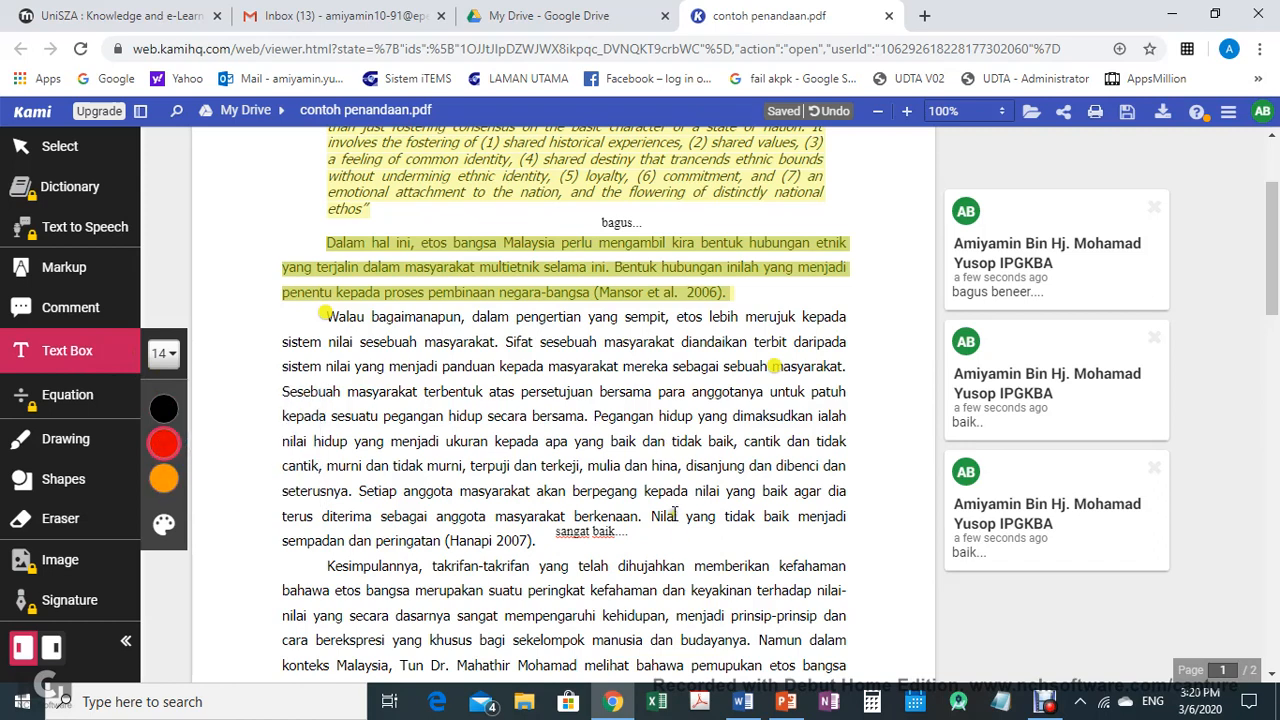
left_click(578, 590)
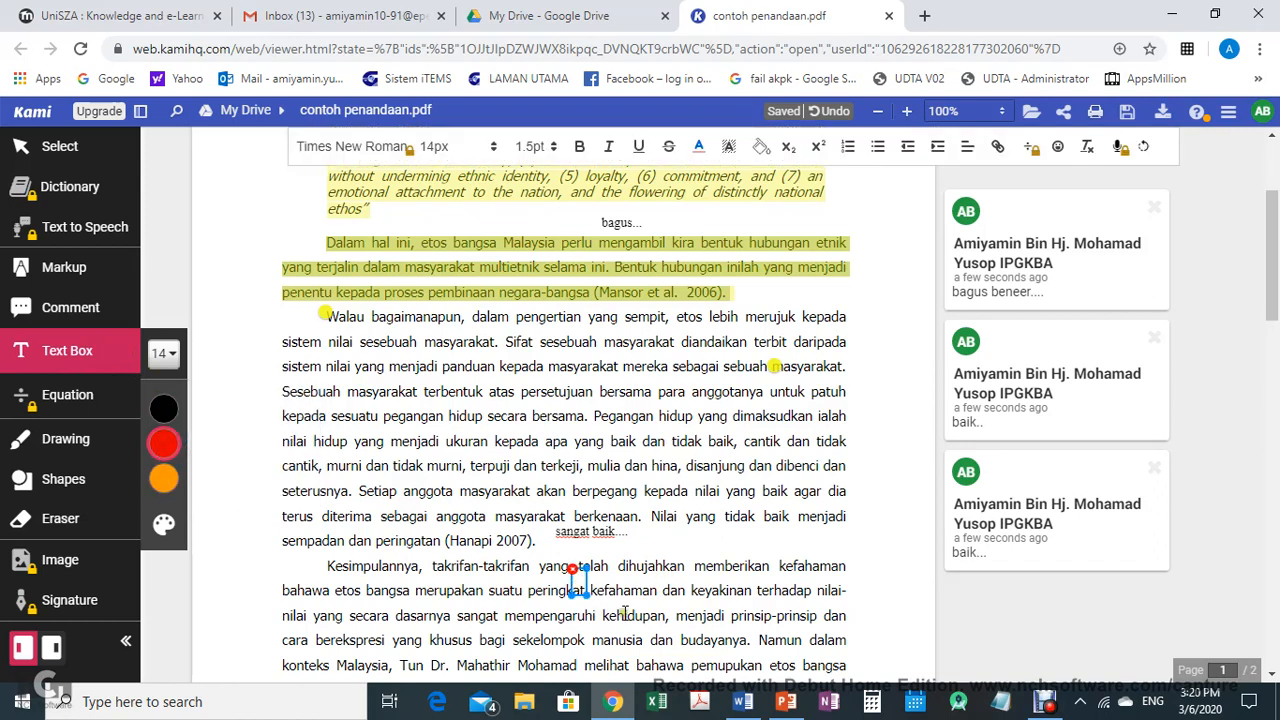
type("angat baik....")
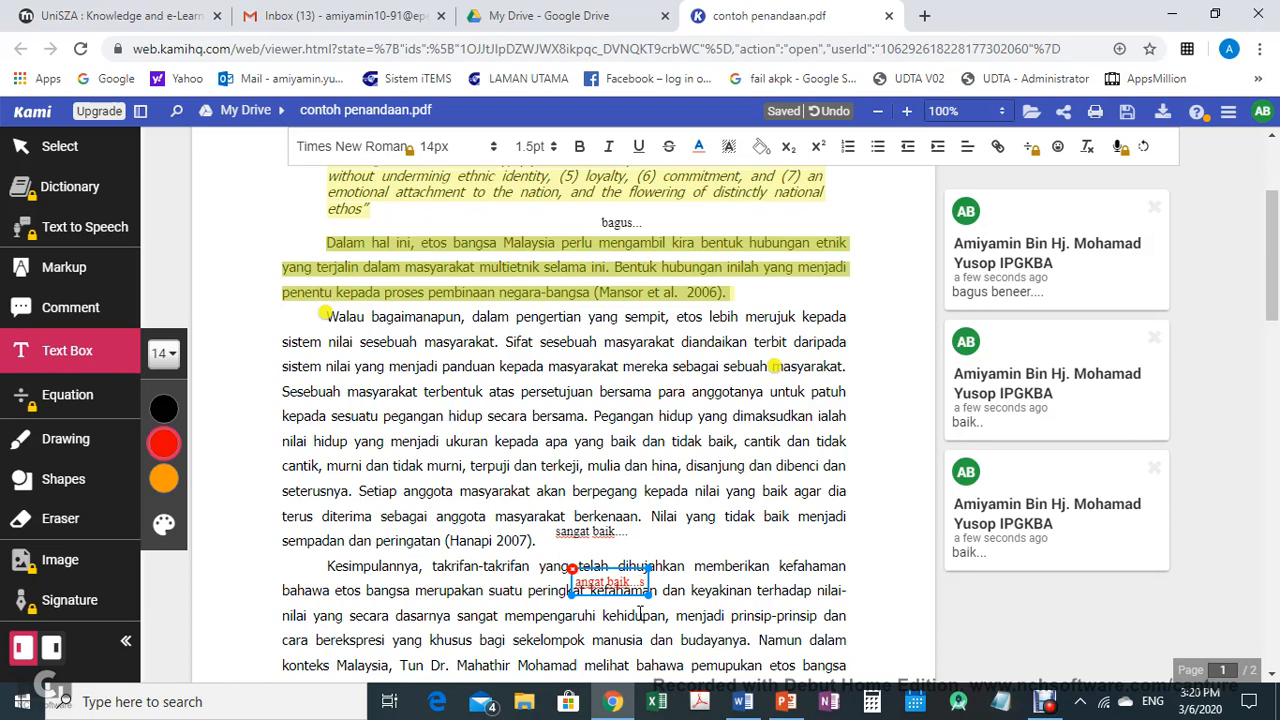
left_click_drag(631, 568, 731, 522)
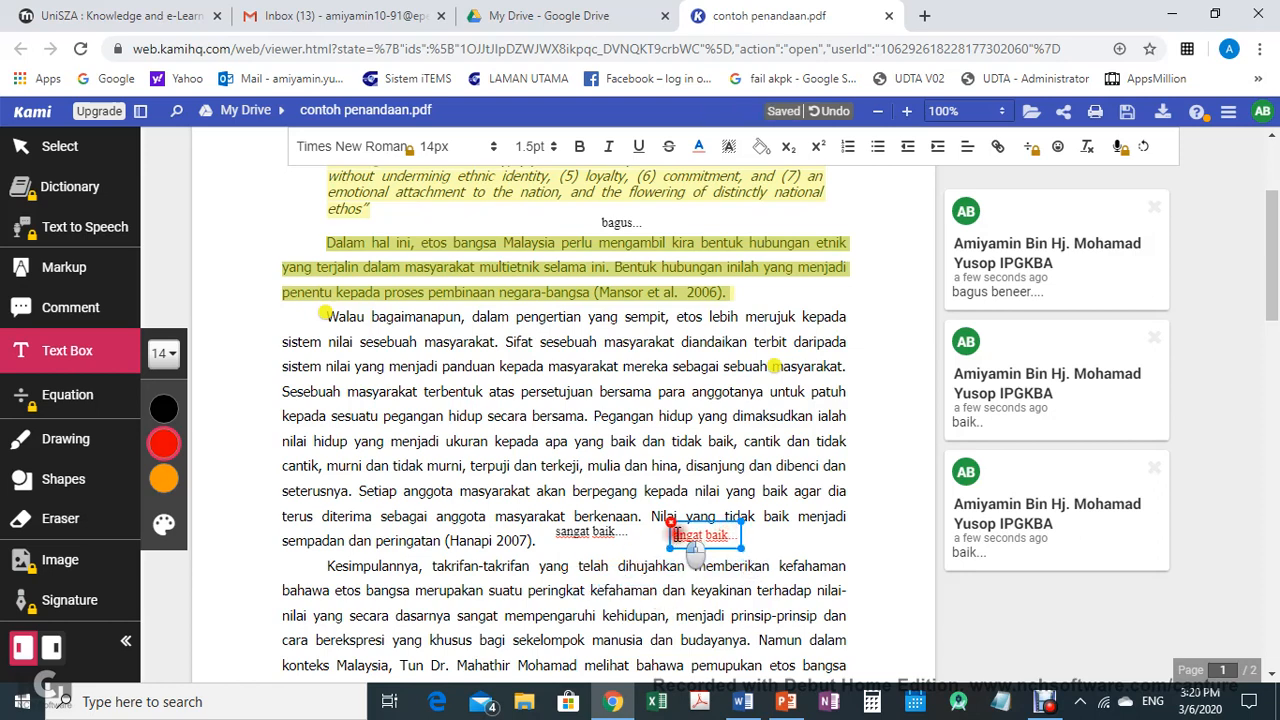
left_click(660, 596)
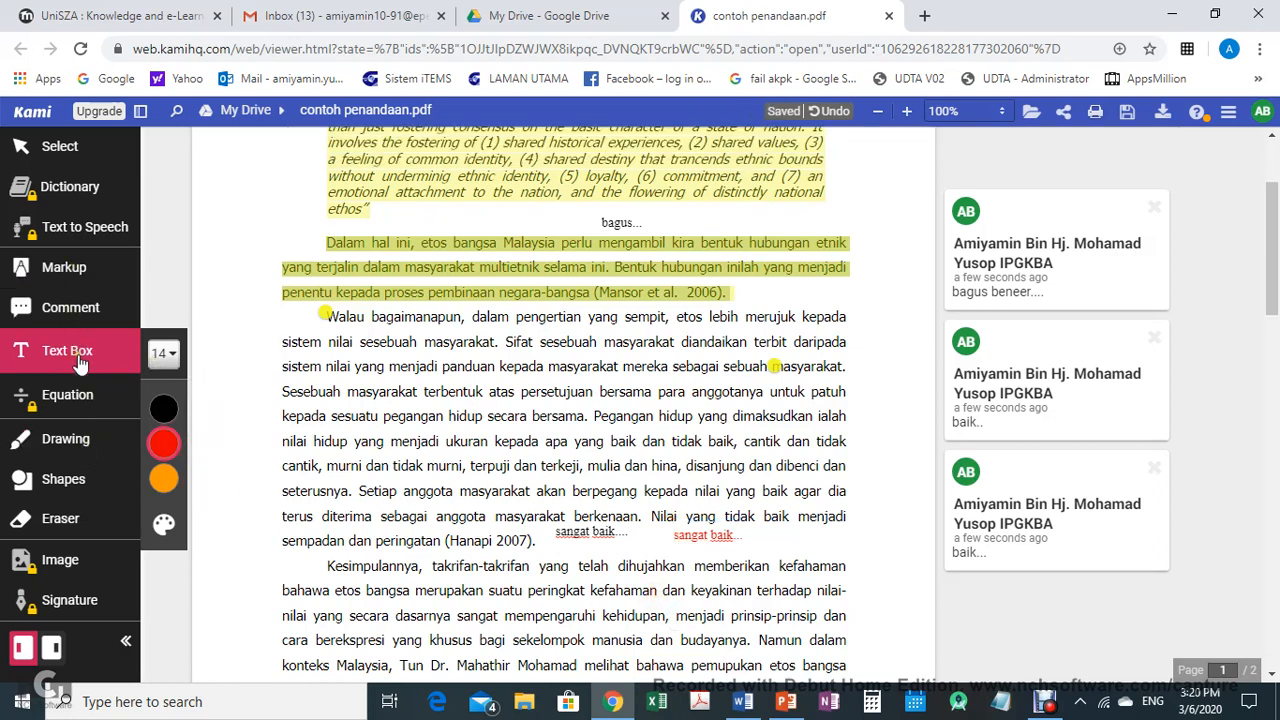
Switch to the Drawing tool and customize the colour palette, replacing two swatches with purple and dark red, then save
left_click(80, 451)
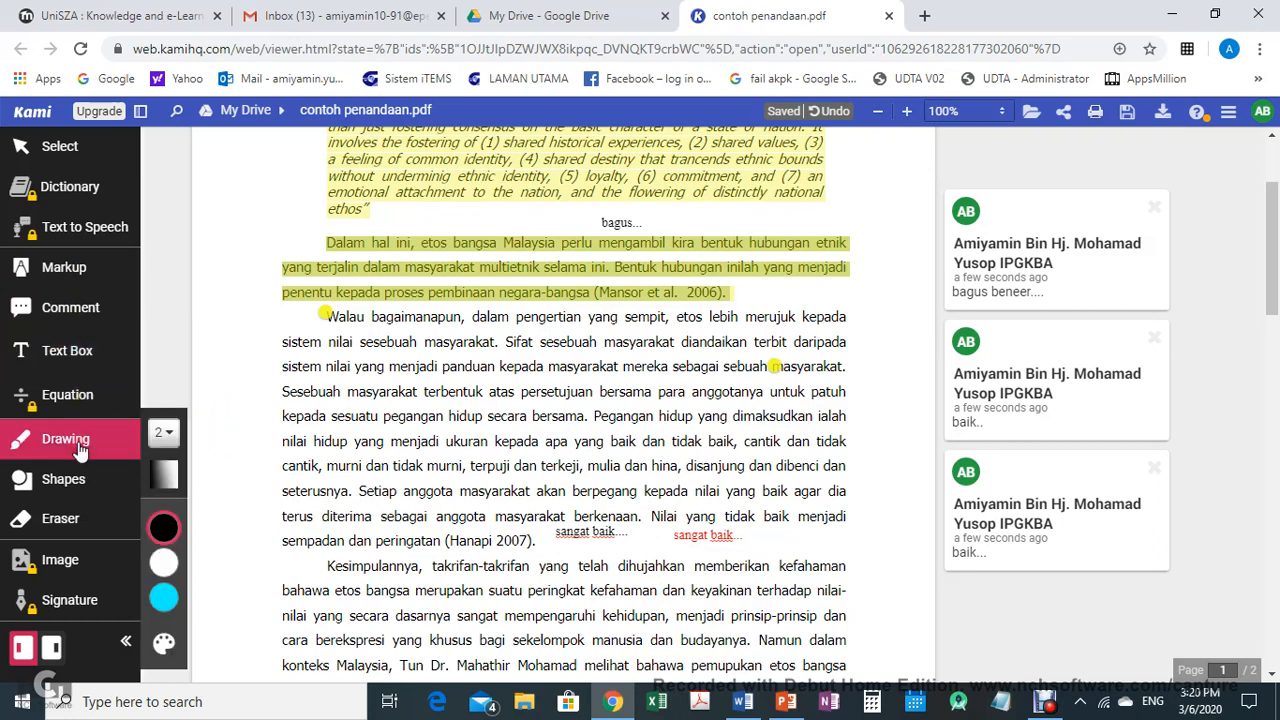
left_click(166, 528)
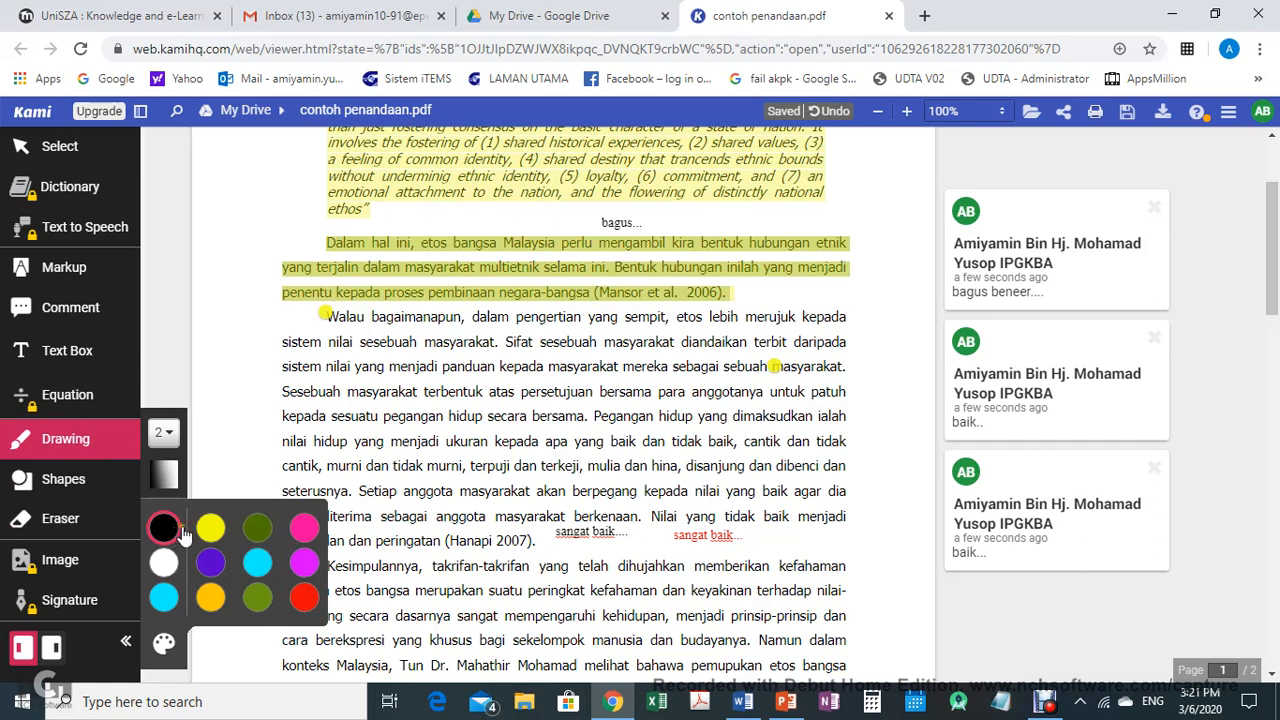
left_click(166, 648)
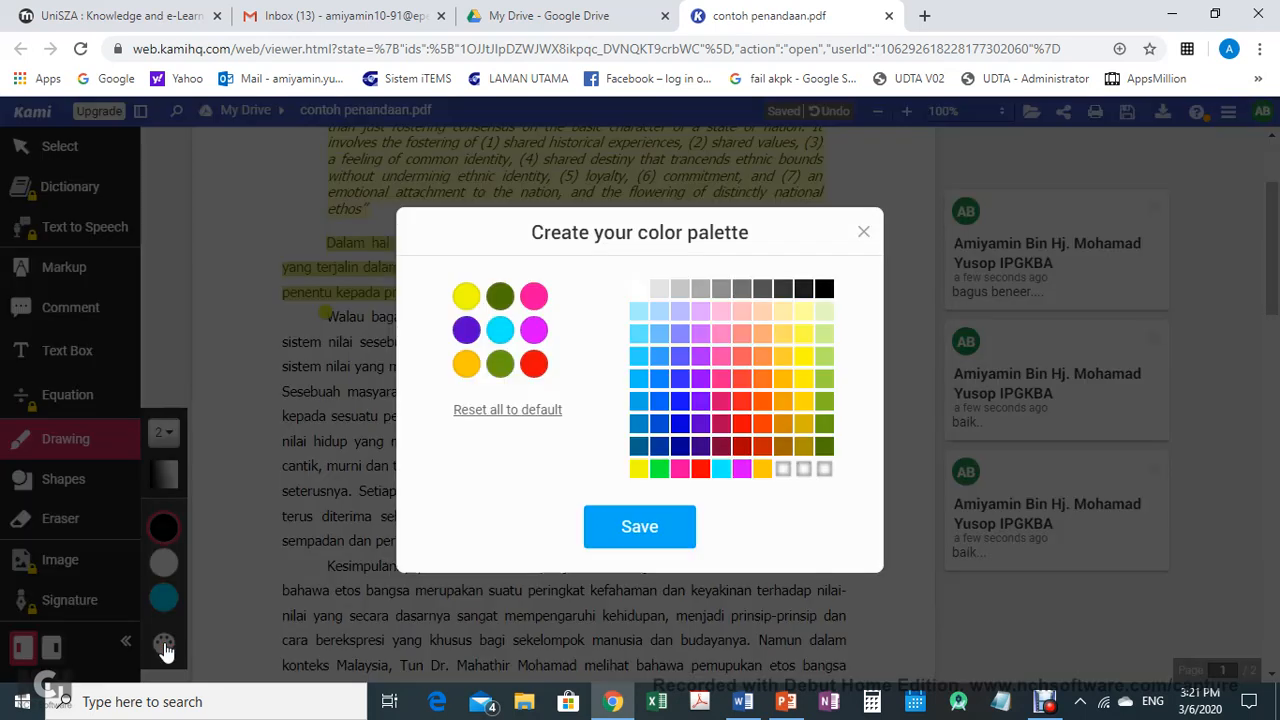
left_click(466, 296)
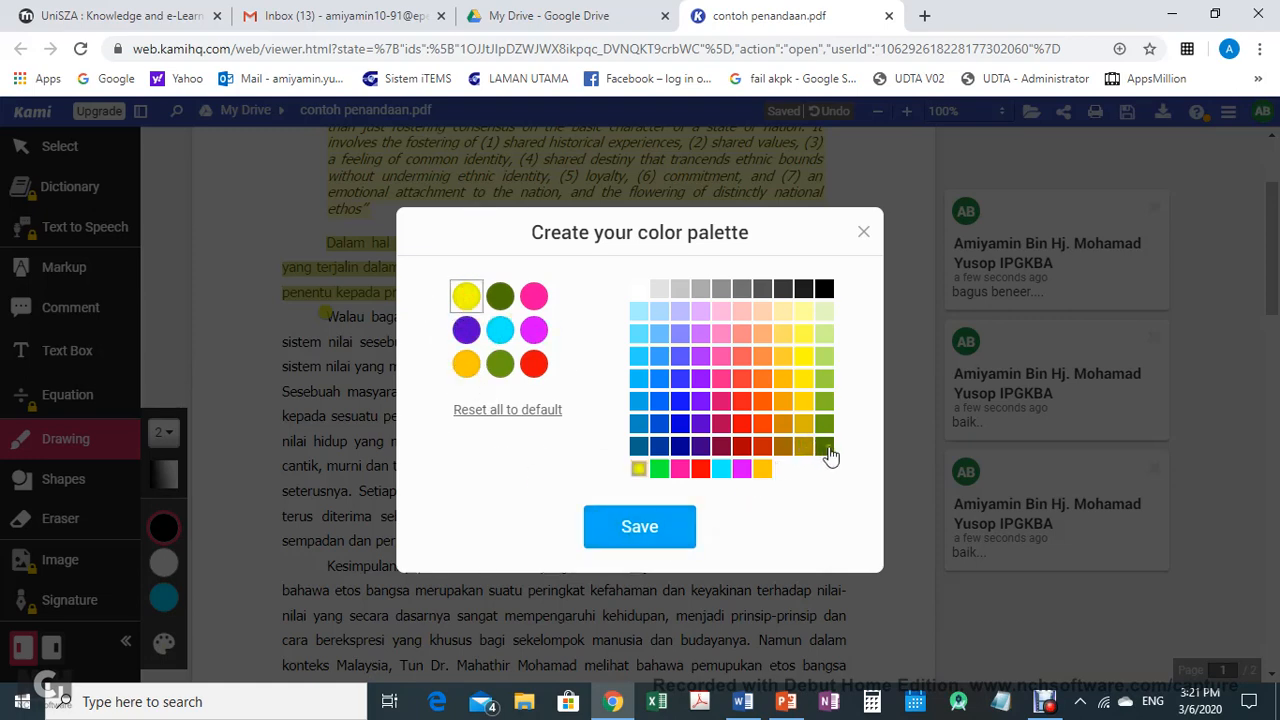
left_click(702, 401)
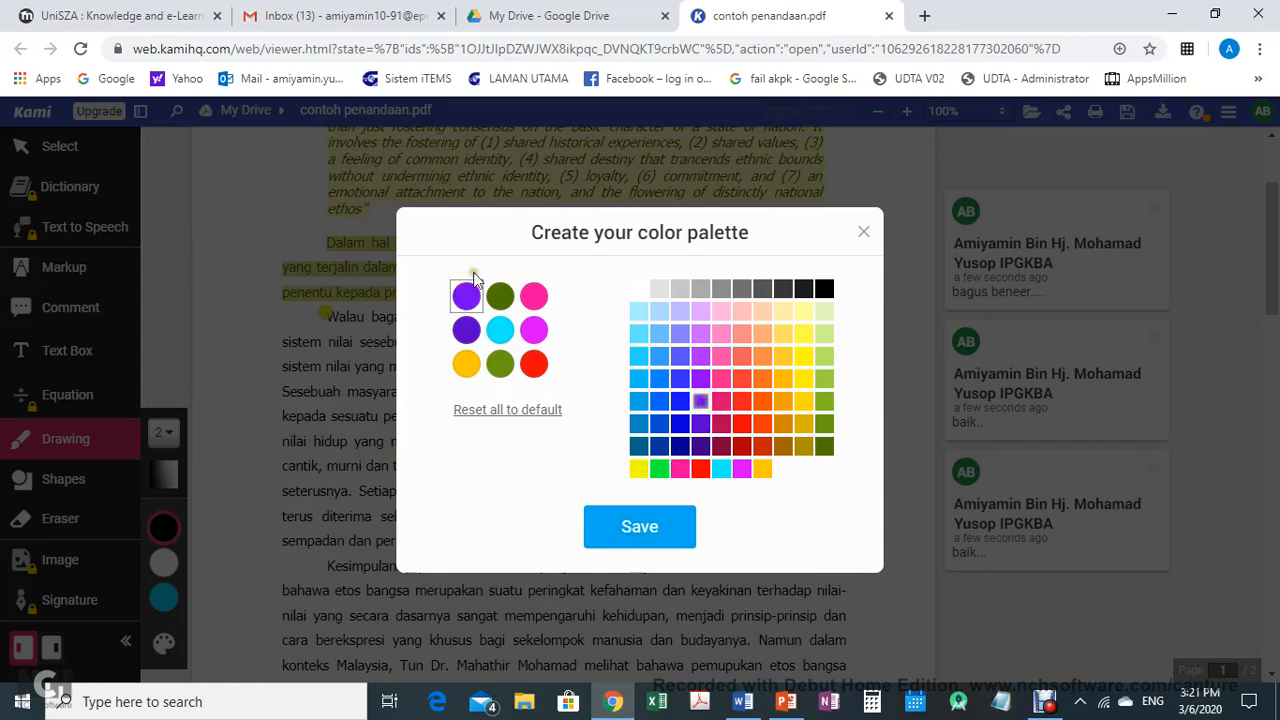
left_click(467, 334)
left_click(466, 363)
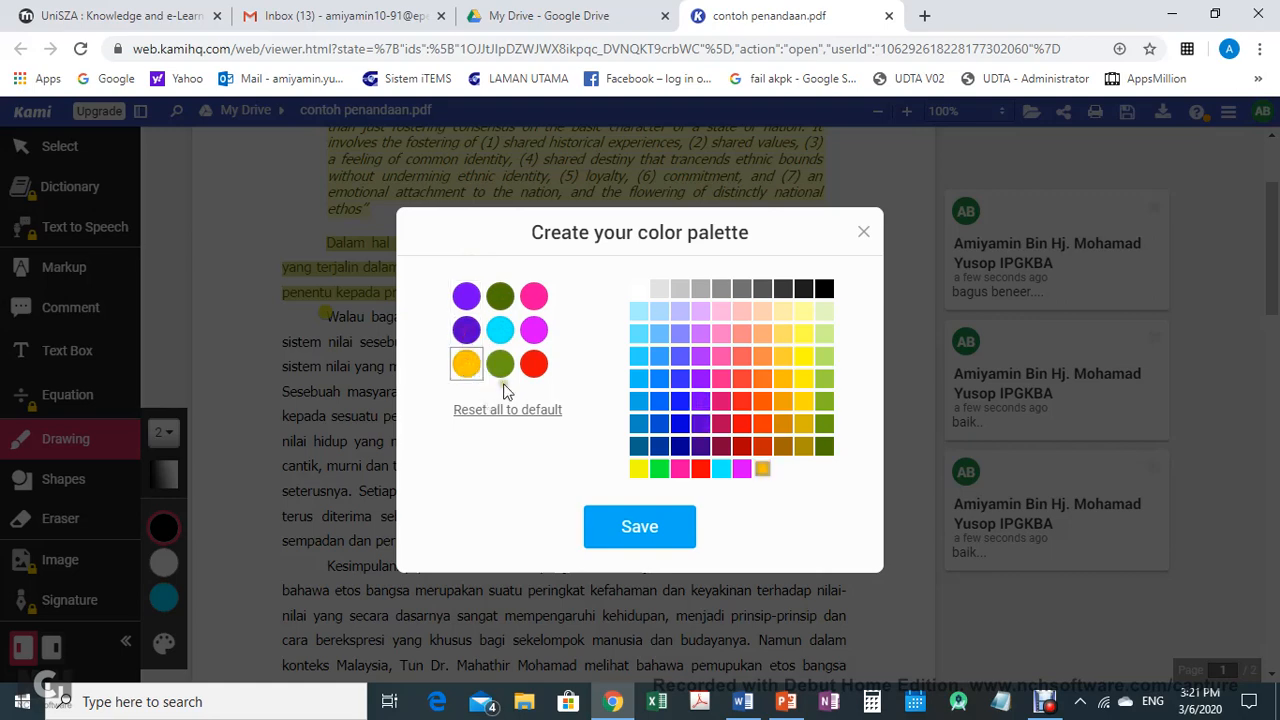
left_click(743, 455)
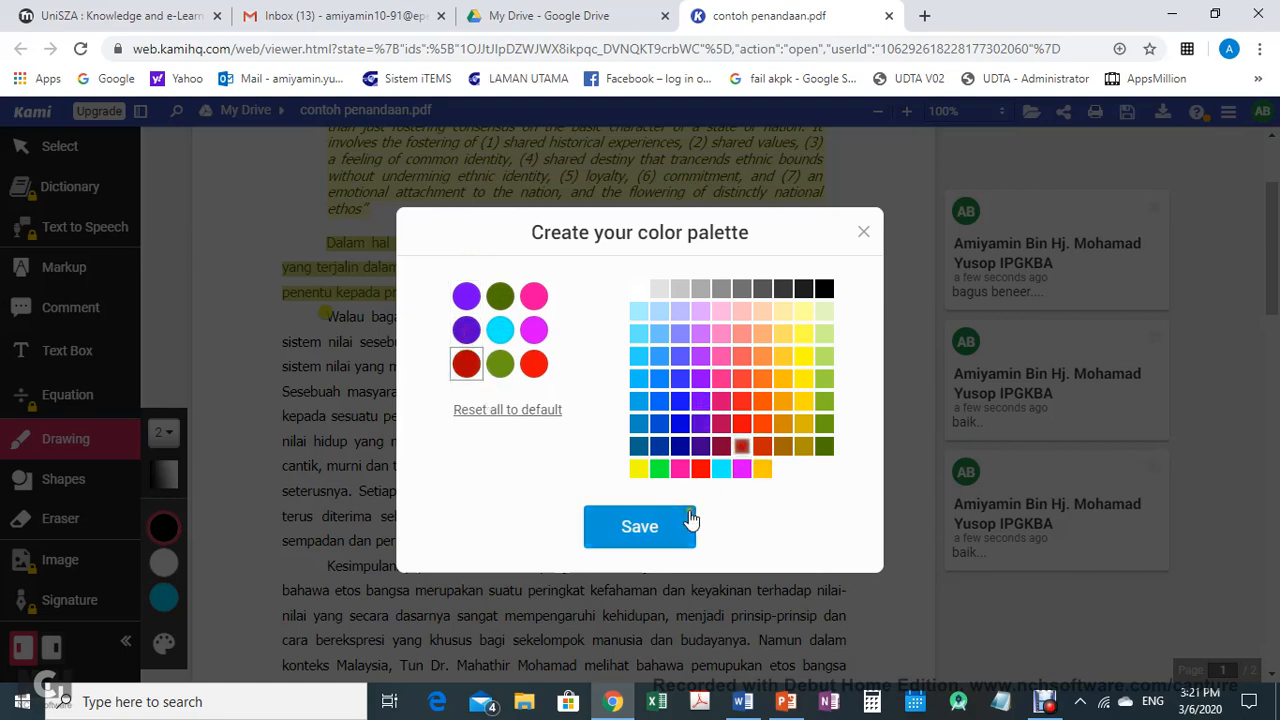
left_click(648, 527)
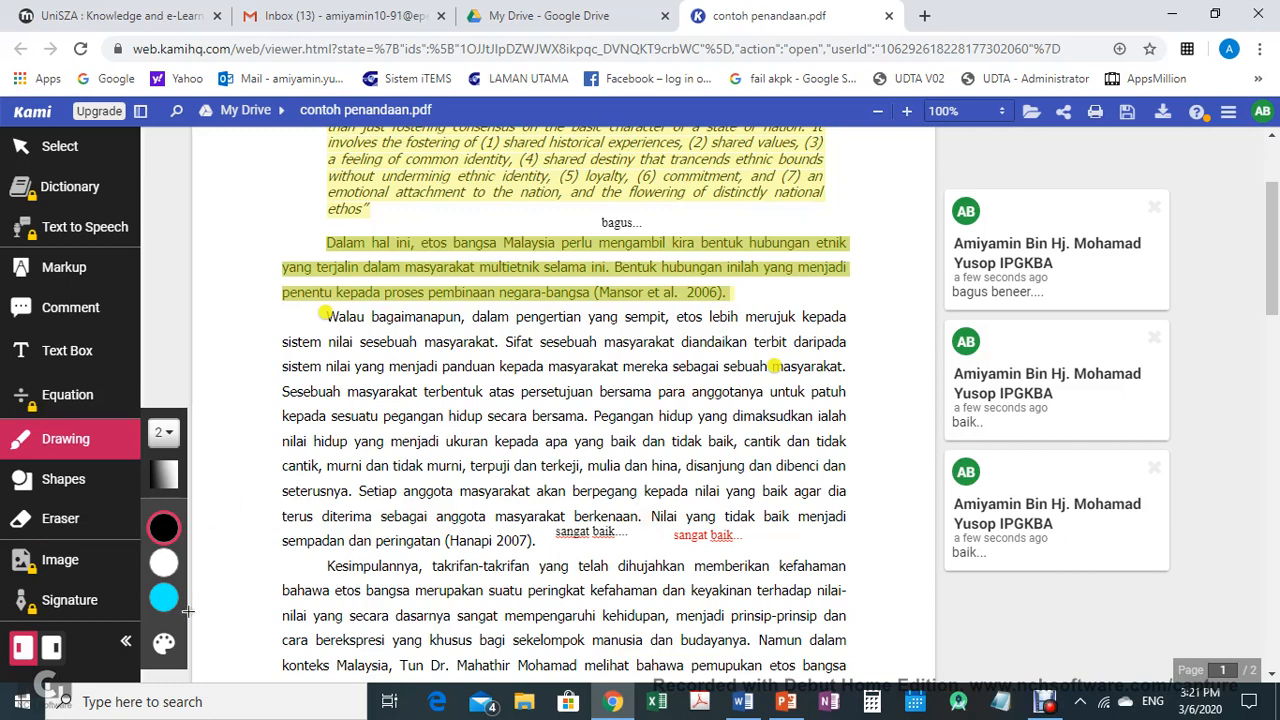
Pick dark red and draw freehand red strokes across the quote and the first paragraphs
mouse_move(187, 603)
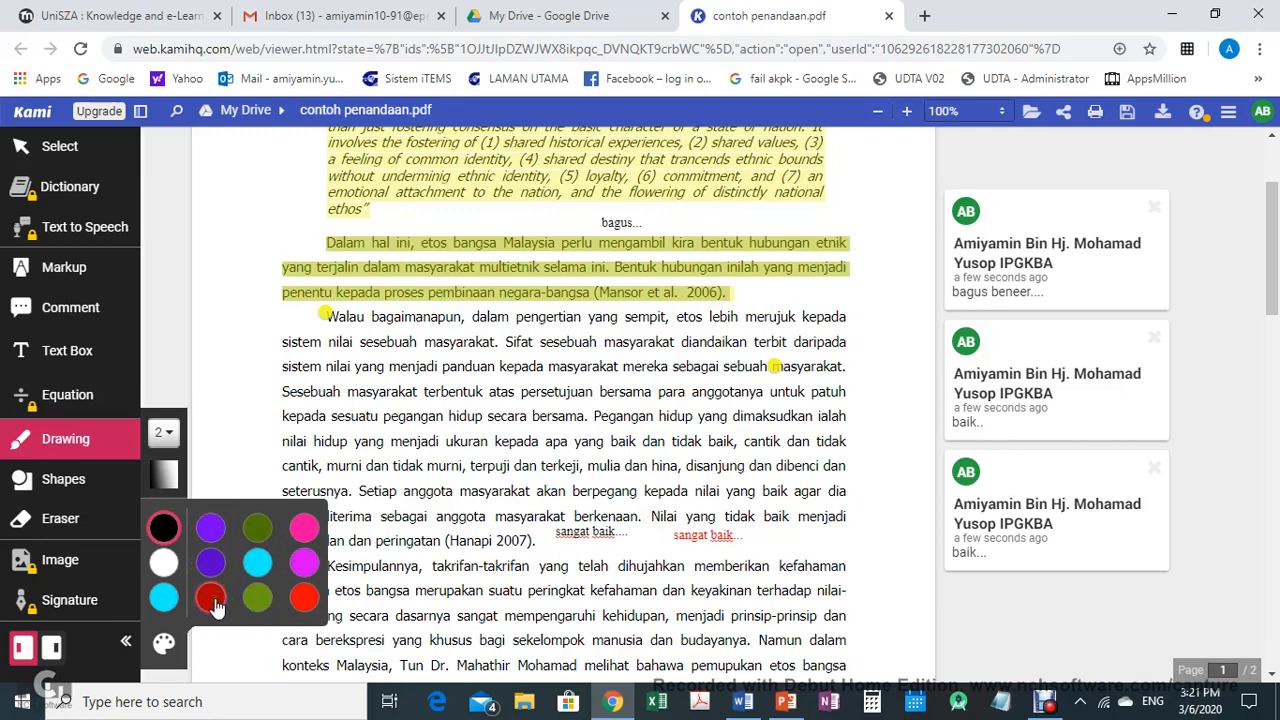
left_click(212, 600)
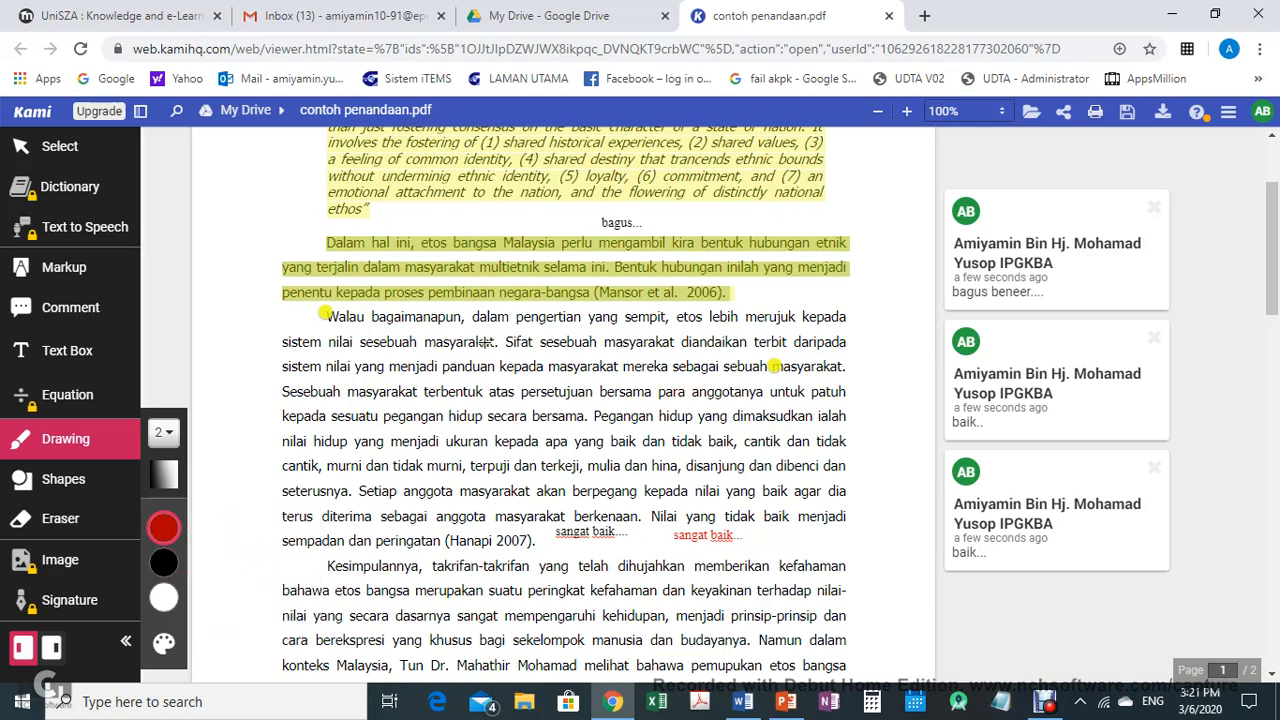
scroll(504, 362, "up", 2)
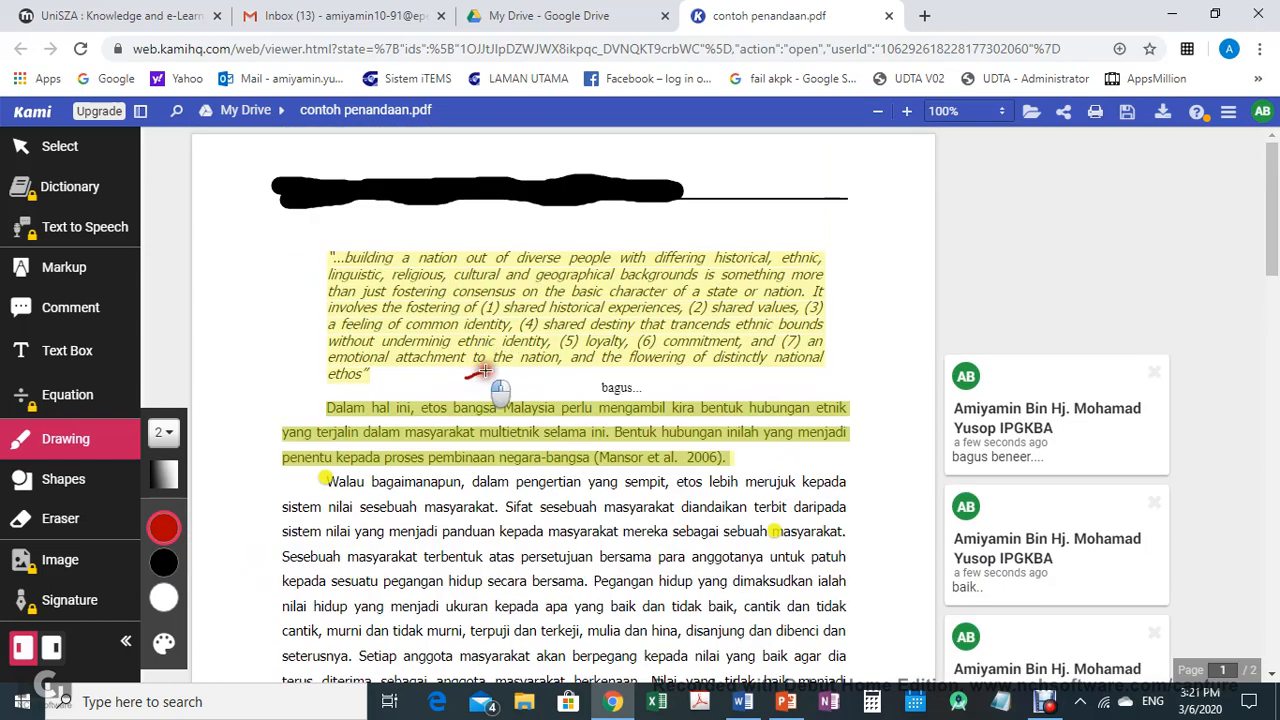
left_click_drag(466, 378, 765, 277)
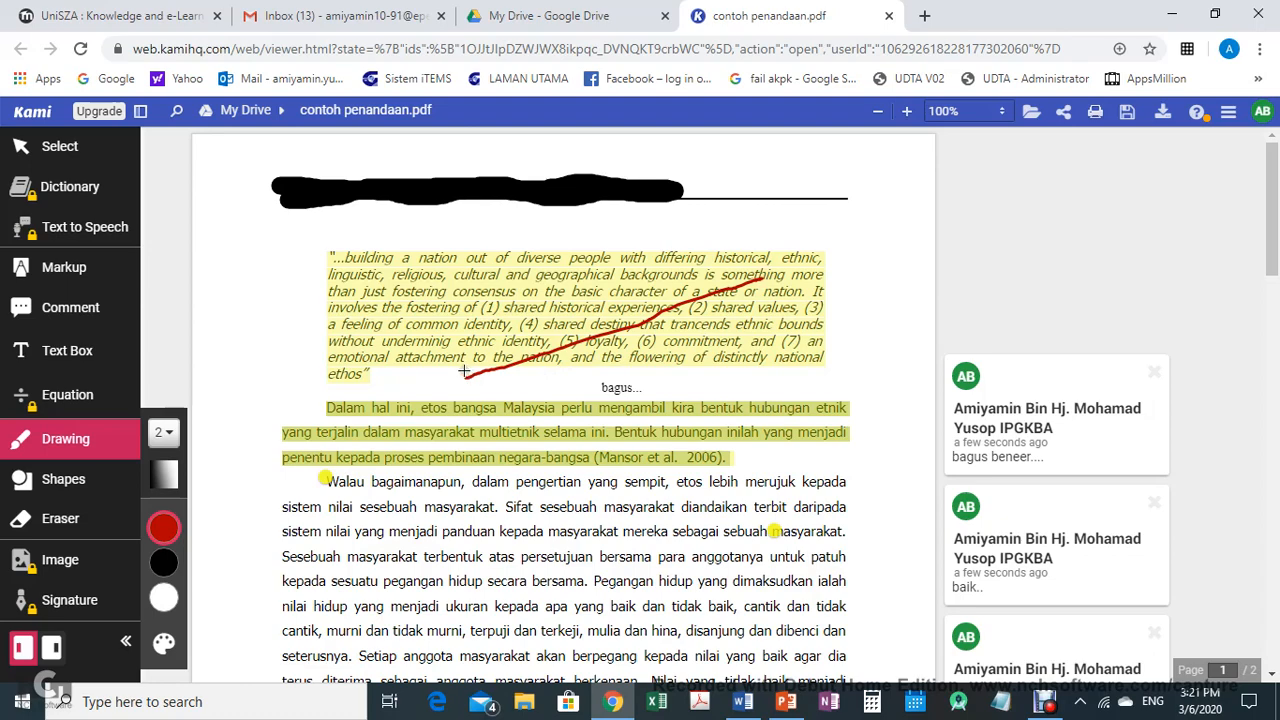
scroll(464, 371, "down", 1)
mouse_move(472, 382)
left_mouse_down()
mouse_move(492, 396)
mouse_move(660, 330)
left_mouse_up()
scroll(560, 430, "down", 2)
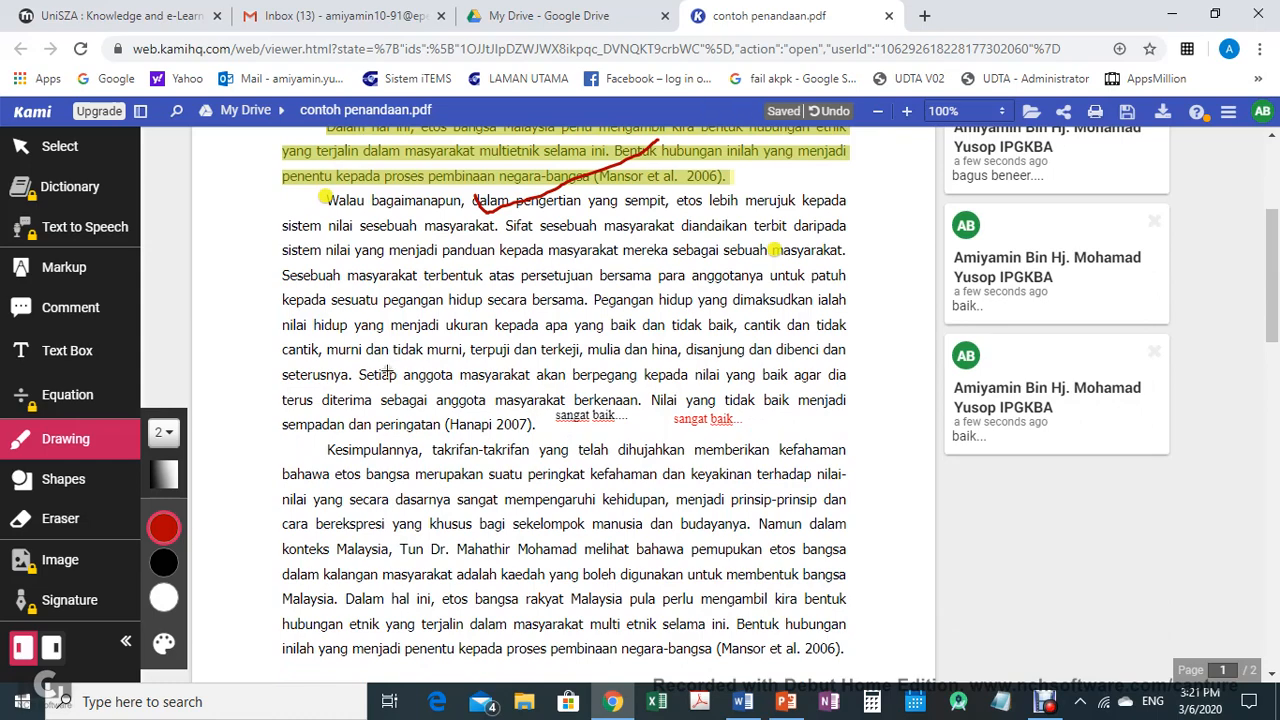
left_click_drag(350, 372, 503, 314)
left_click_drag(695, 404, 808, 346)
Draw red strokes in the closing paragraph, underline its last lines, and mark below the page footer
scroll(583, 377, "down", 2)
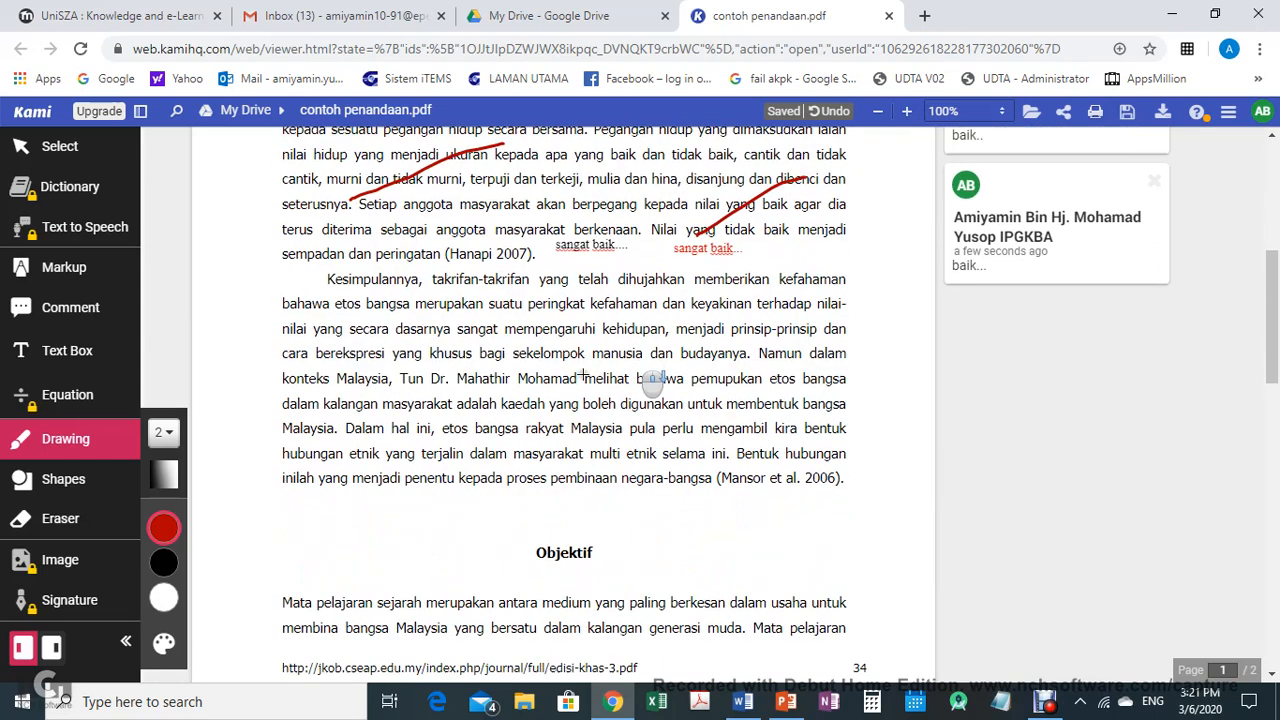
scroll(583, 377, "down", 1)
left_click_drag(370, 246, 490, 210)
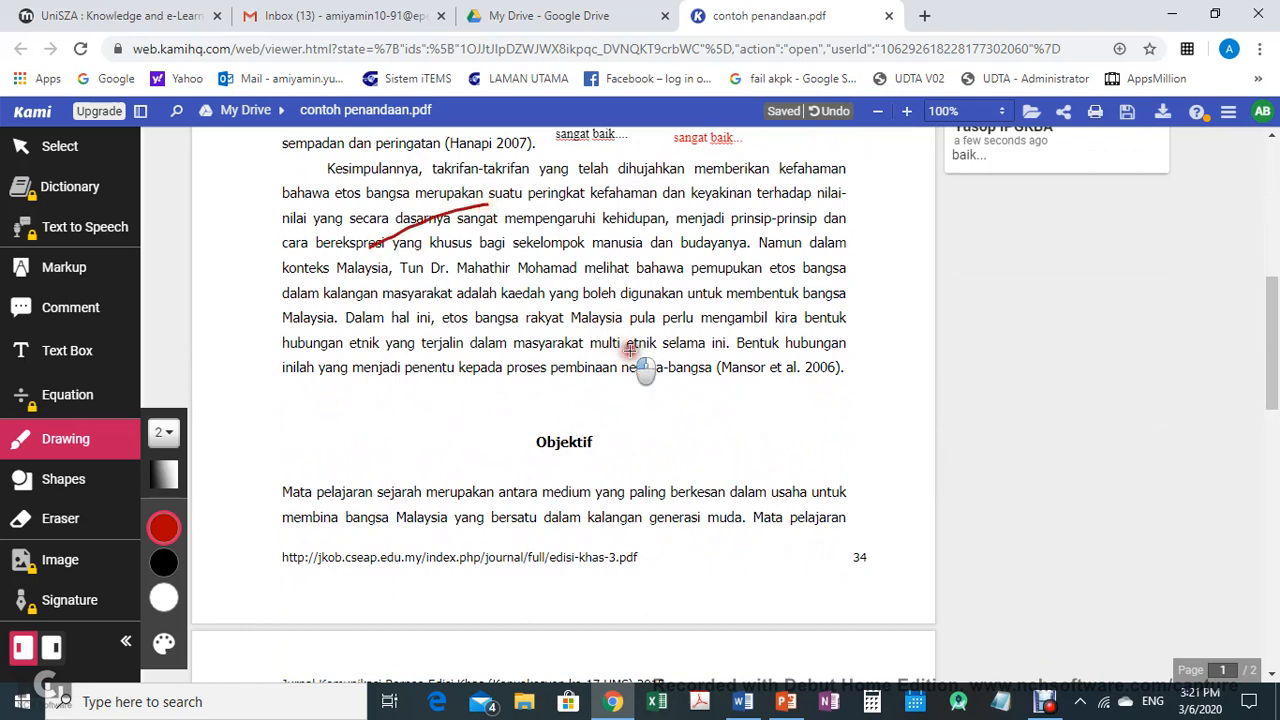
mouse_move(630, 349)
left_mouse_down()
mouse_move(762, 376)
mouse_move(836, 361)
left_mouse_up()
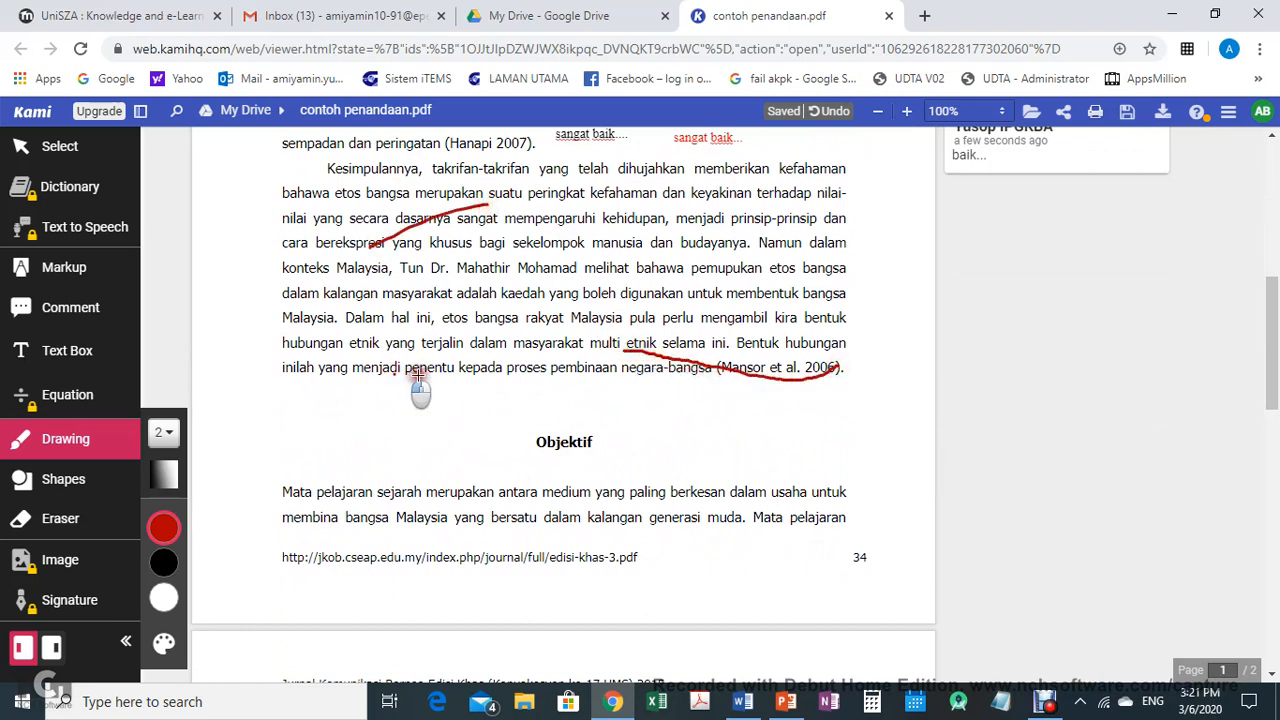
left_click_drag(418, 373, 550, 386)
scroll(450, 409, "down", 2)
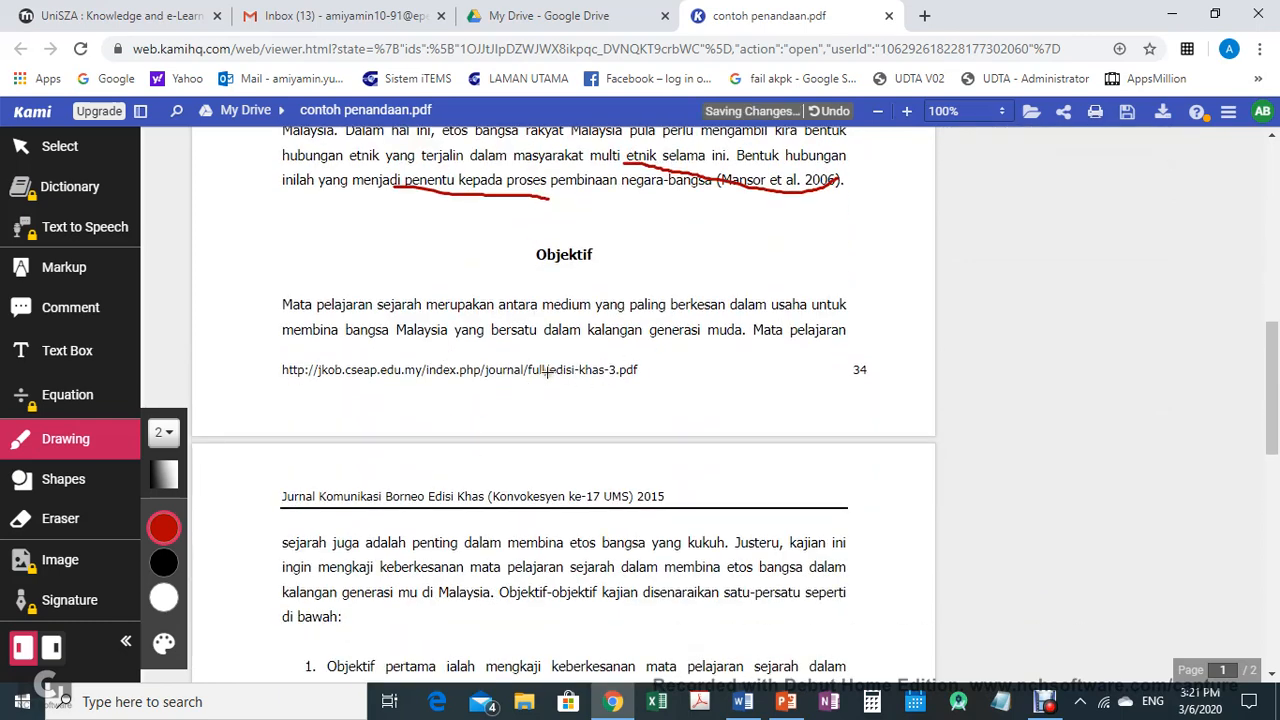
mouse_move(547, 372)
left_mouse_down()
mouse_move(540, 400)
mouse_move(548, 378)
mouse_move(572, 402)
left_mouse_up()
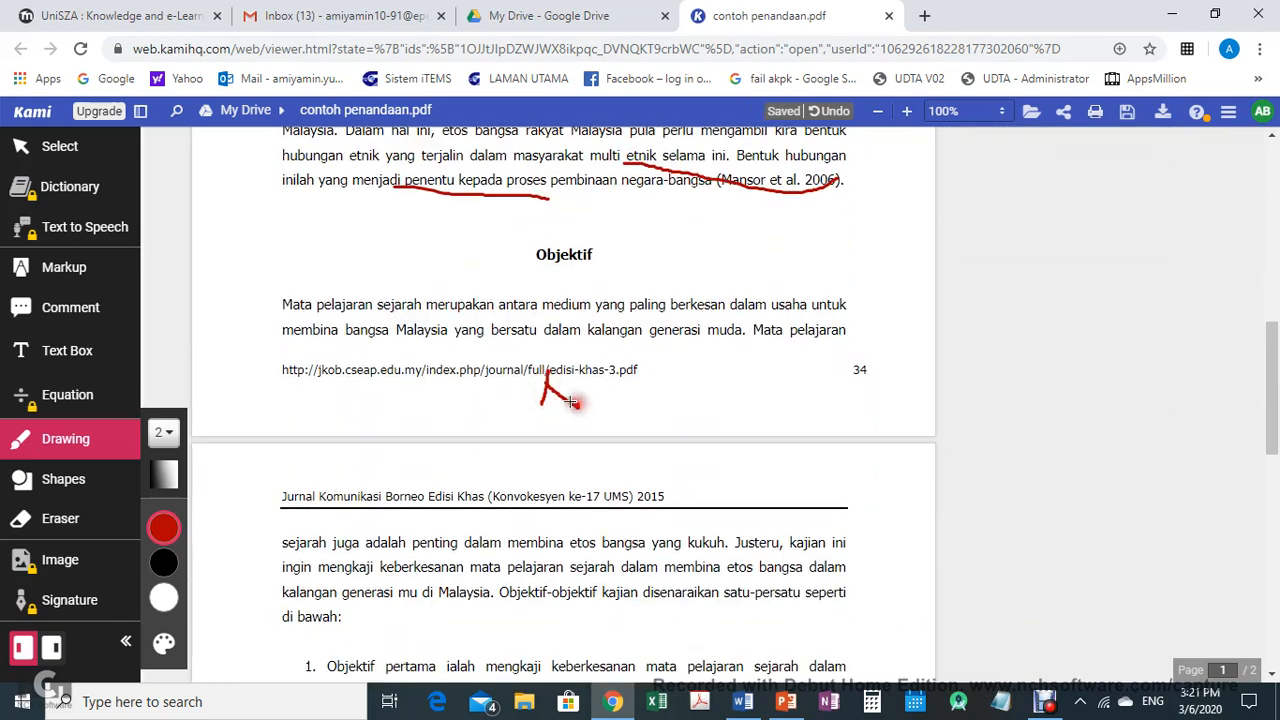
Draw short vertical red marks in the right margin beside the page's paragraphs
scroll(645, 347, "up", 8)
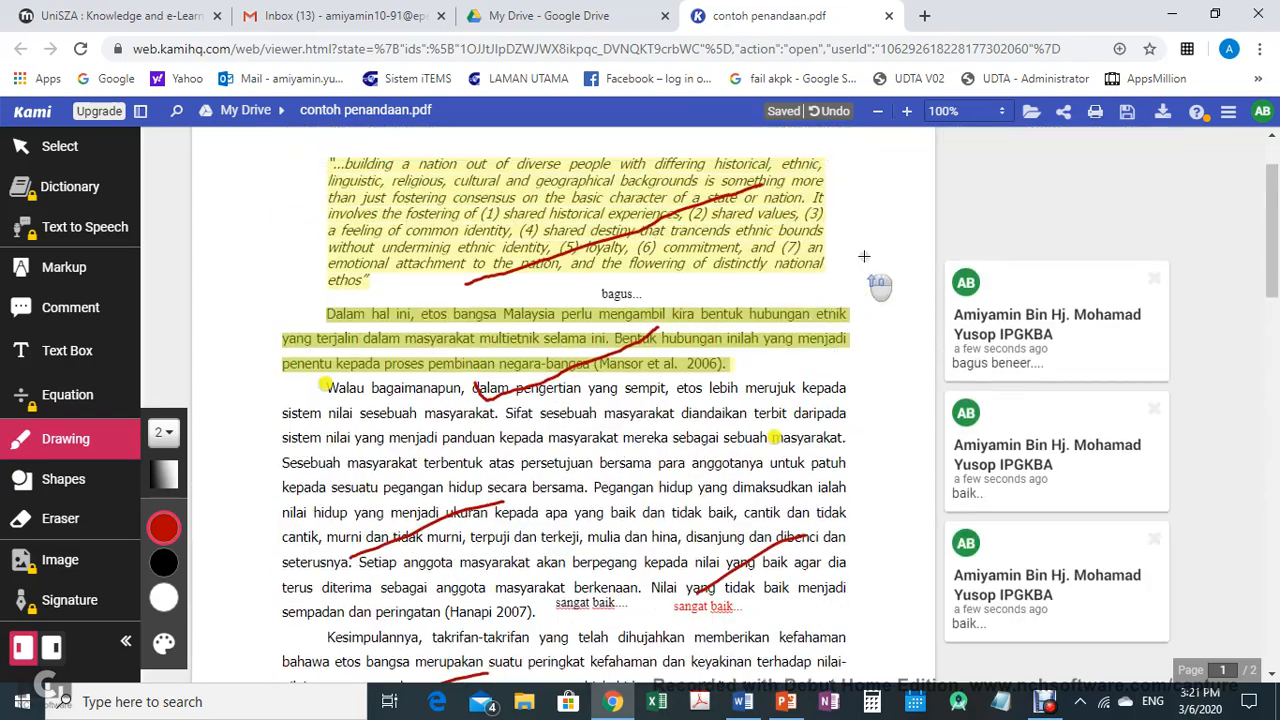
left_click_drag(866, 207, 868, 236)
scroll(860, 273, "down", 2)
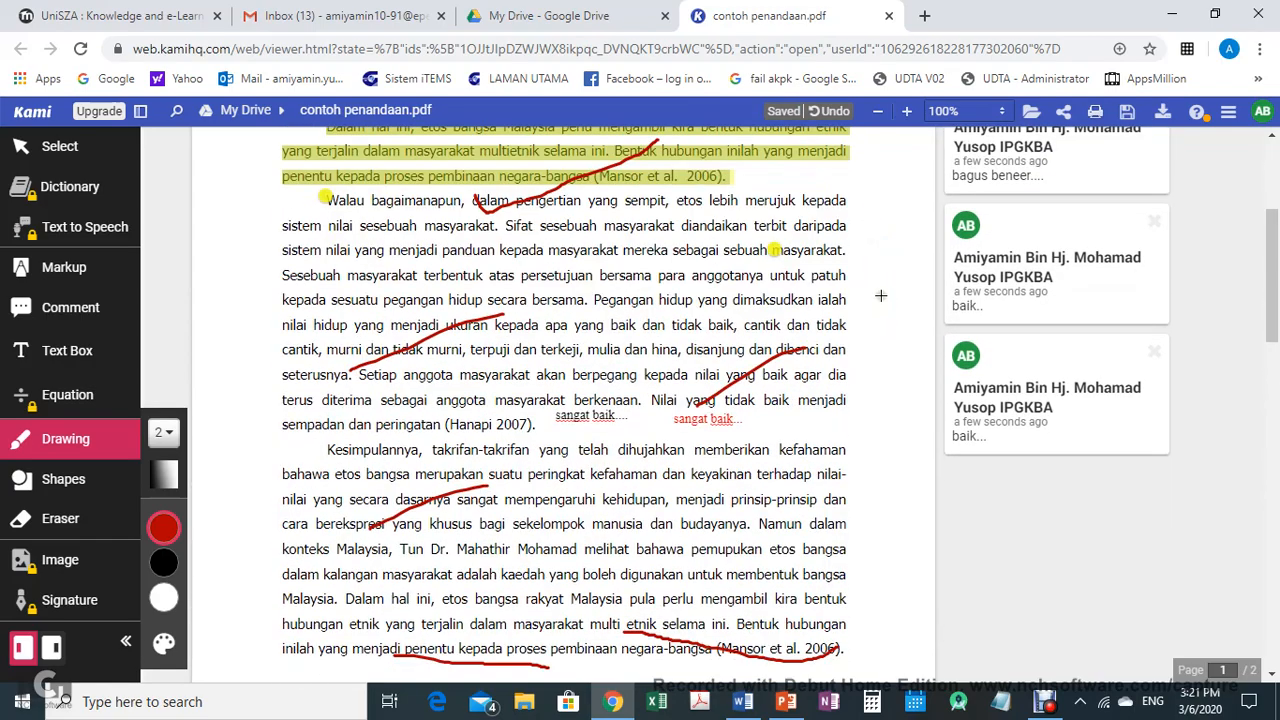
left_click_drag(881, 294, 887, 336)
scroll(895, 290, "down", 3)
left_click_drag(863, 256, 878, 334)
scroll(790, 368, "down", 2)
scroll(800, 380, "down", 3)
Draw red strokes across the second page's introduction, objectives list and Metodologi paragraph
left_click_drag(440, 318, 688, 284)
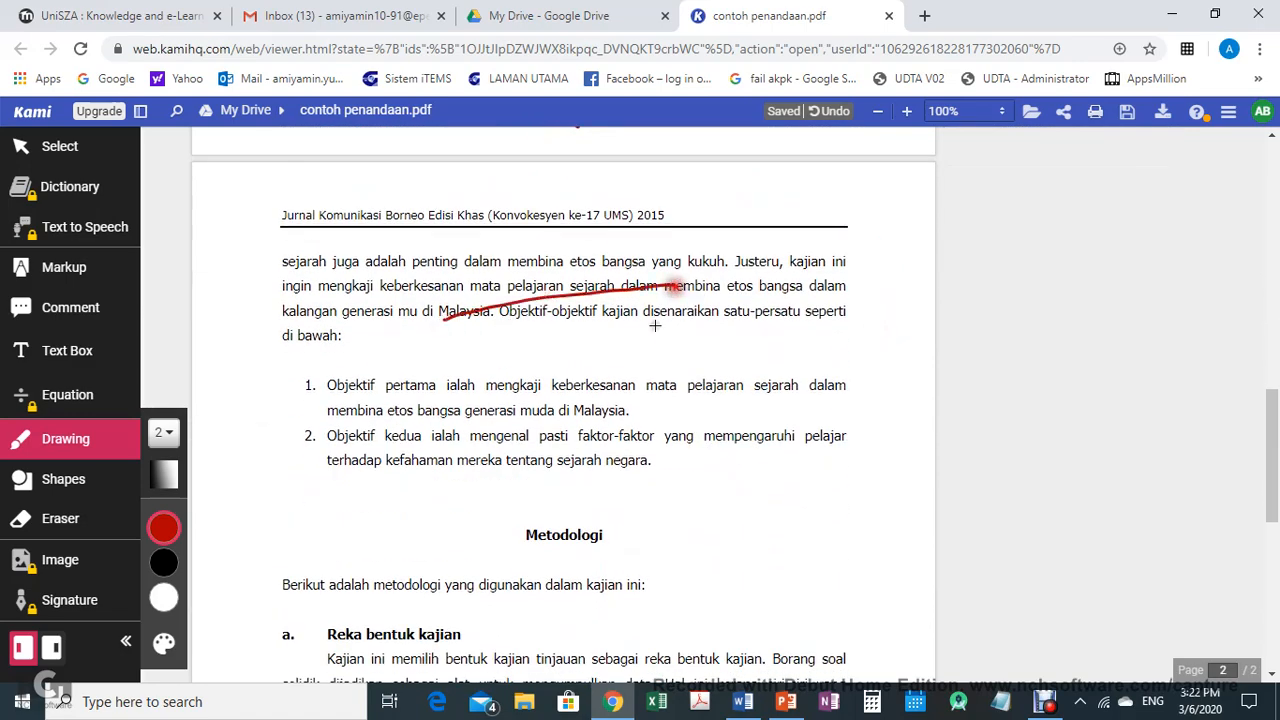
left_click_drag(556, 456, 663, 409)
scroll(663, 409, "down", 4)
left_click_drag(470, 432, 663, 338)
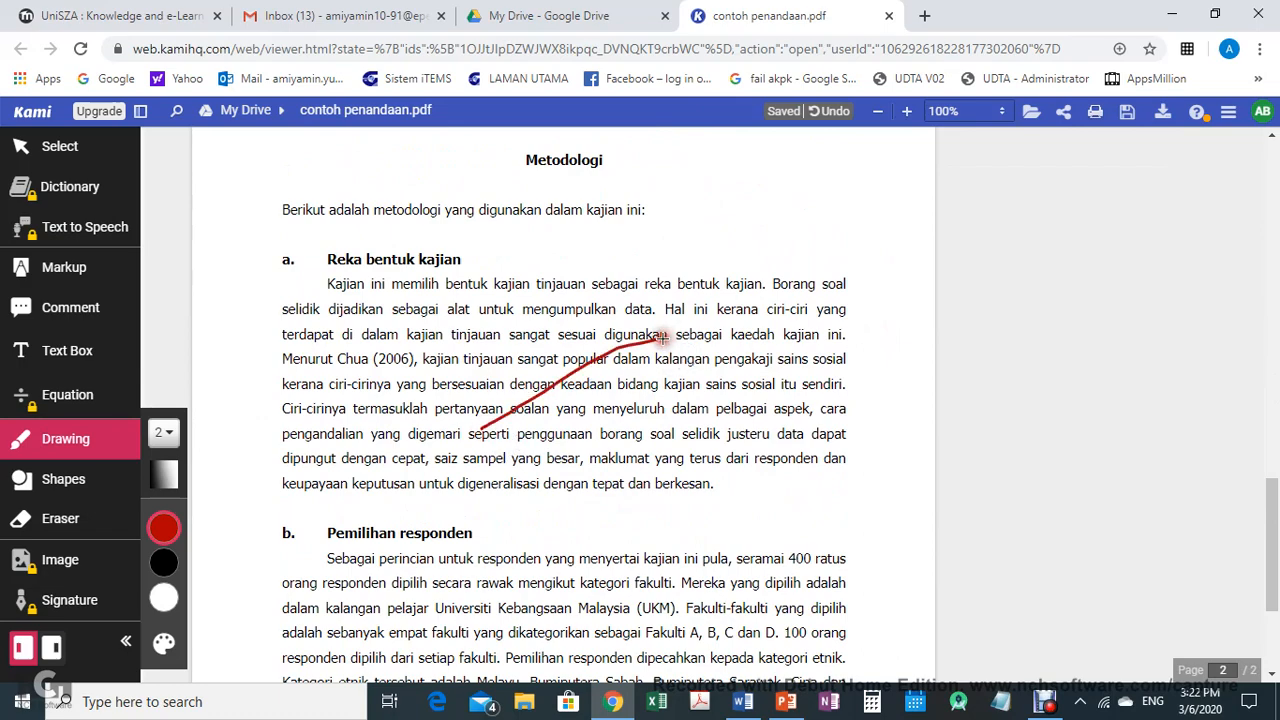
Draw a red stroke in the Pemilihan responden paragraph and erase it with the Eraser
scroll(663, 338, "down", 3)
left_click_drag(510, 395, 680, 335)
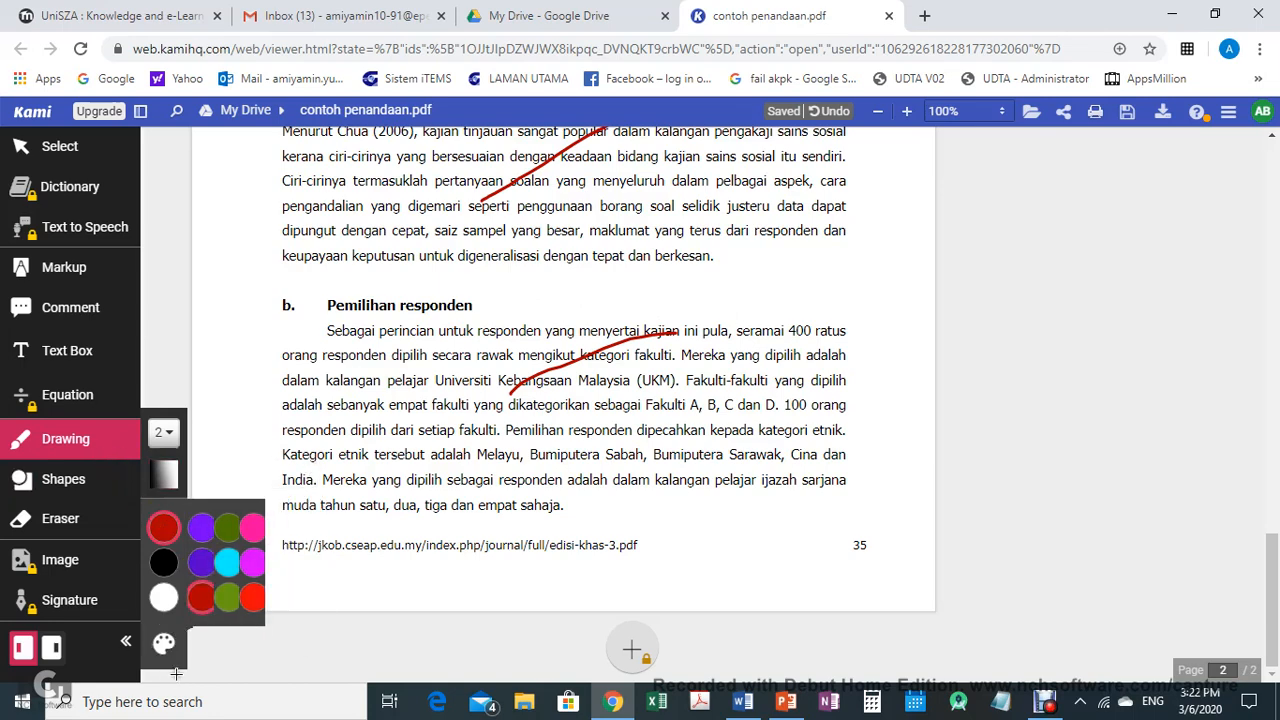
left_click(60, 519)
left_click(556, 369)
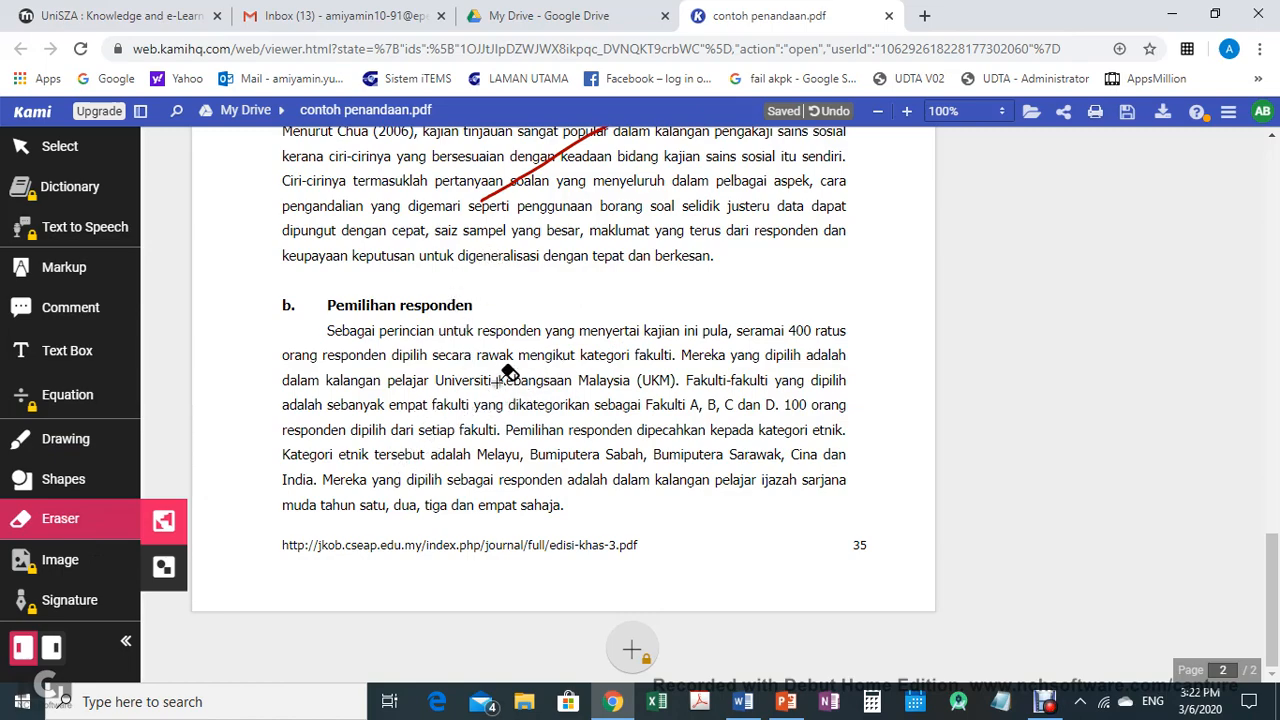
Return to the Drawing tool and pick olive green as the pen colour
scroll(535, 354, "up", 3)
scroll(540, 354, "up", 8)
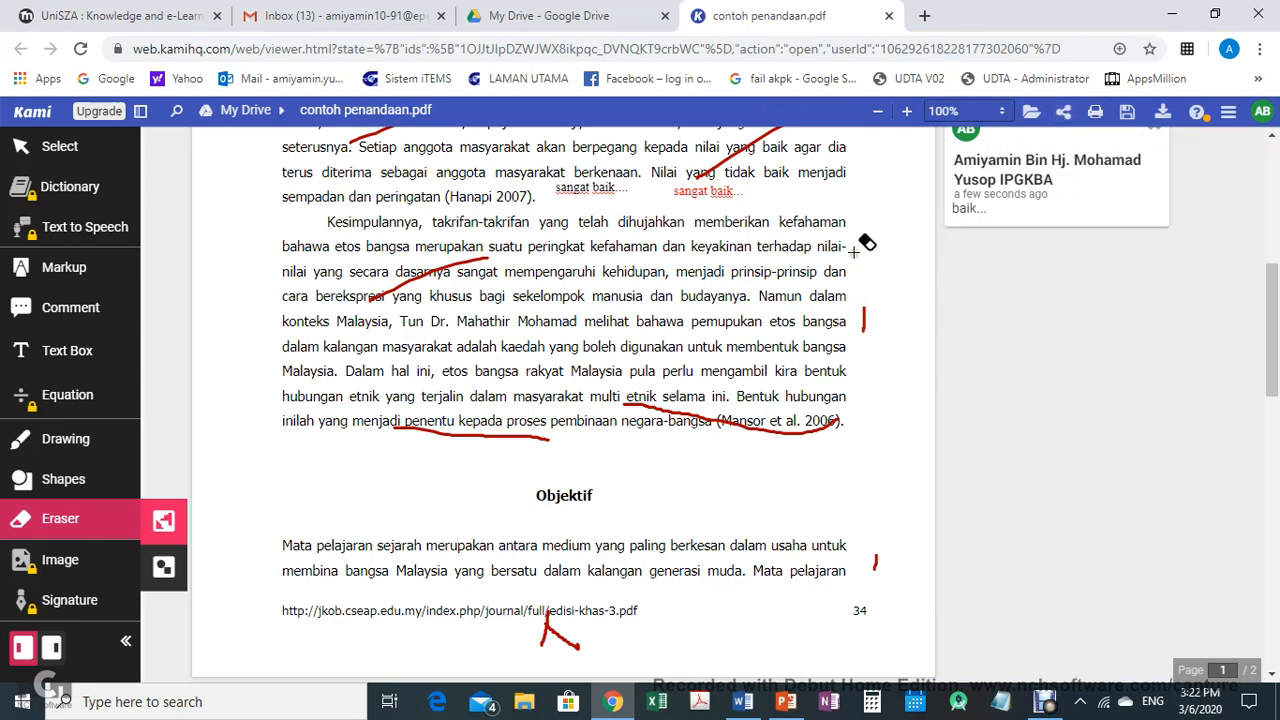
left_click(66, 443)
left_click(164, 527)
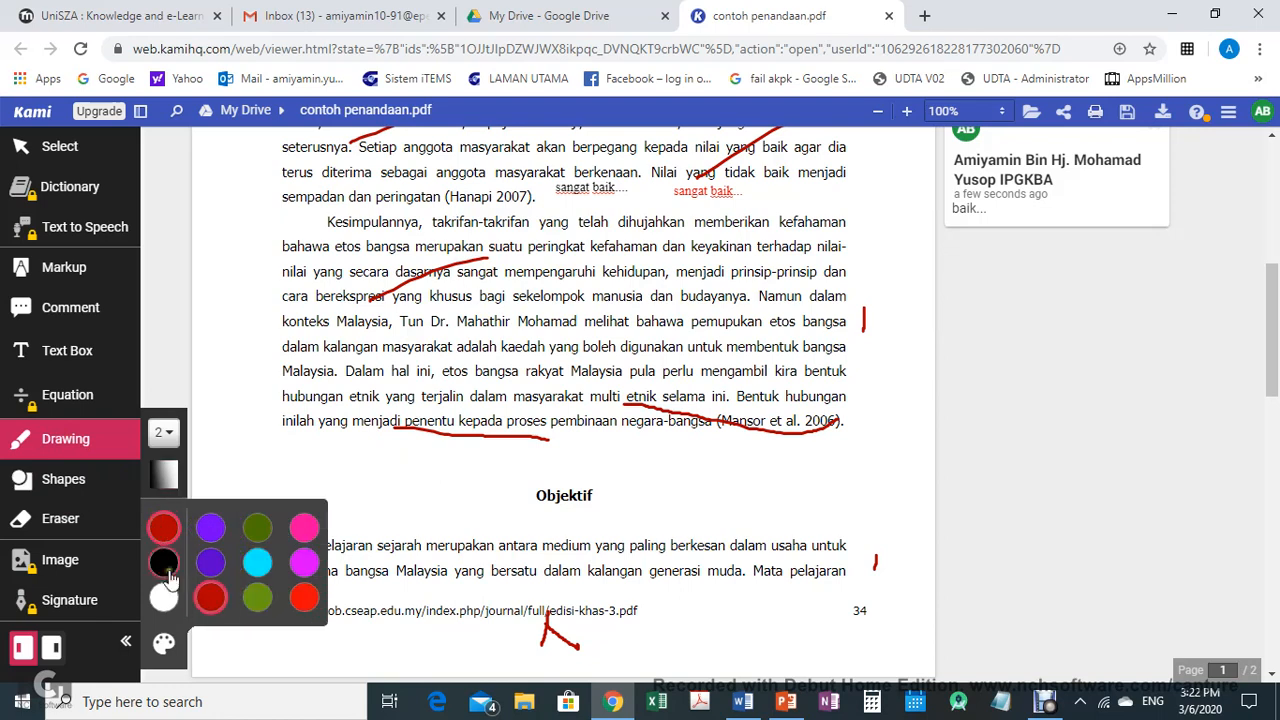
left_click(258, 598)
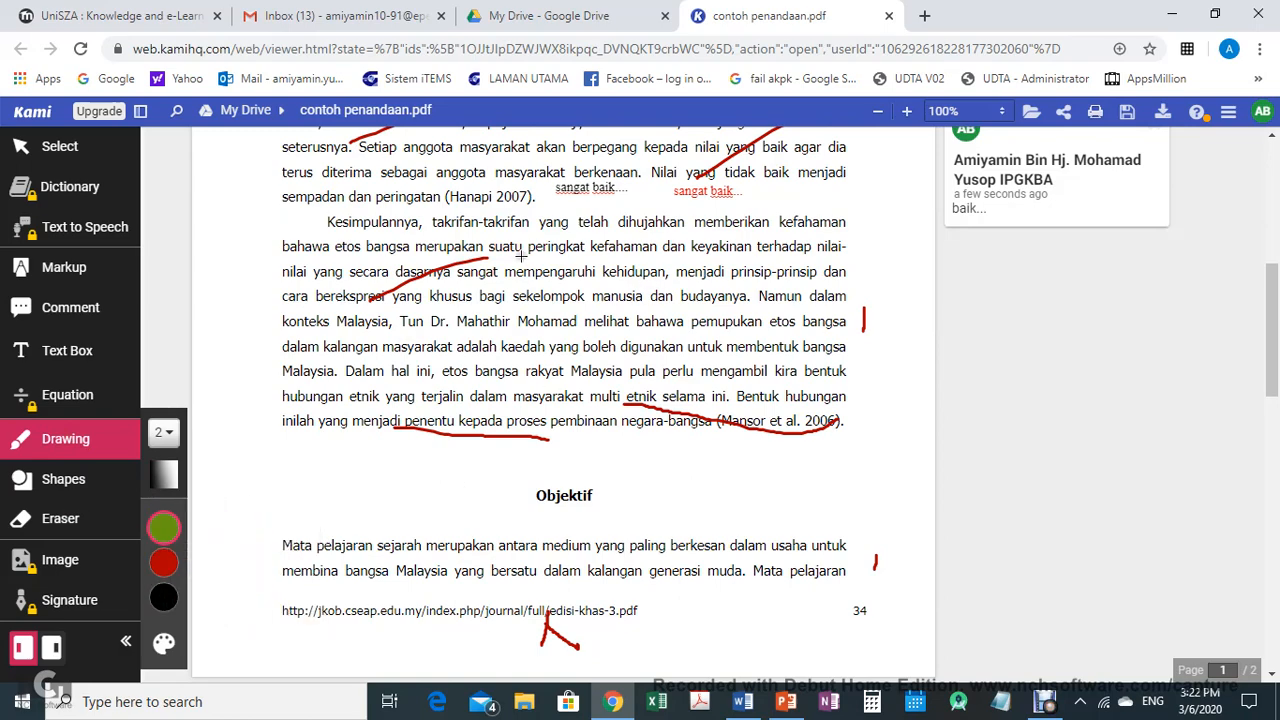
Draw olive green strokes across lines of the first page's paragraphs and the Objektif text
scroll(553, 258, "up", 5)
scroll(544, 250, "down", 3)
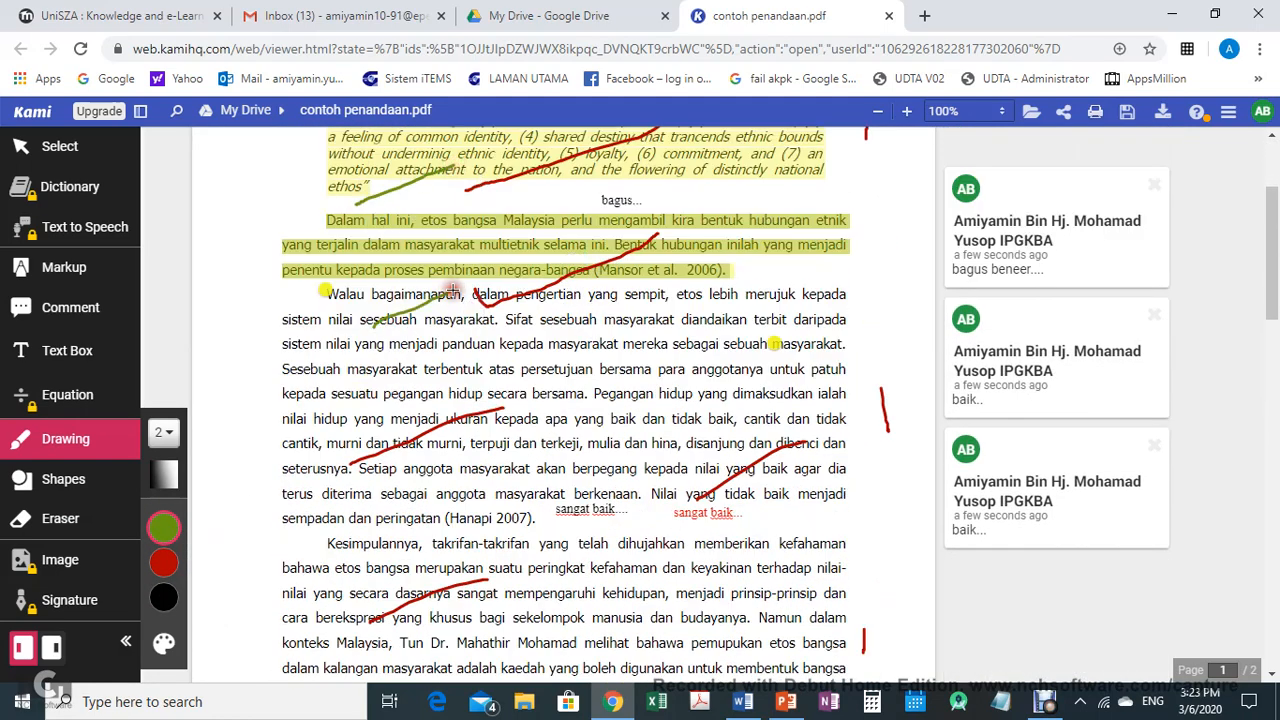
scroll(470, 305, "down", 5)
left_click_drag(462, 204, 562, 157)
left_click_drag(608, 367, 705, 330)
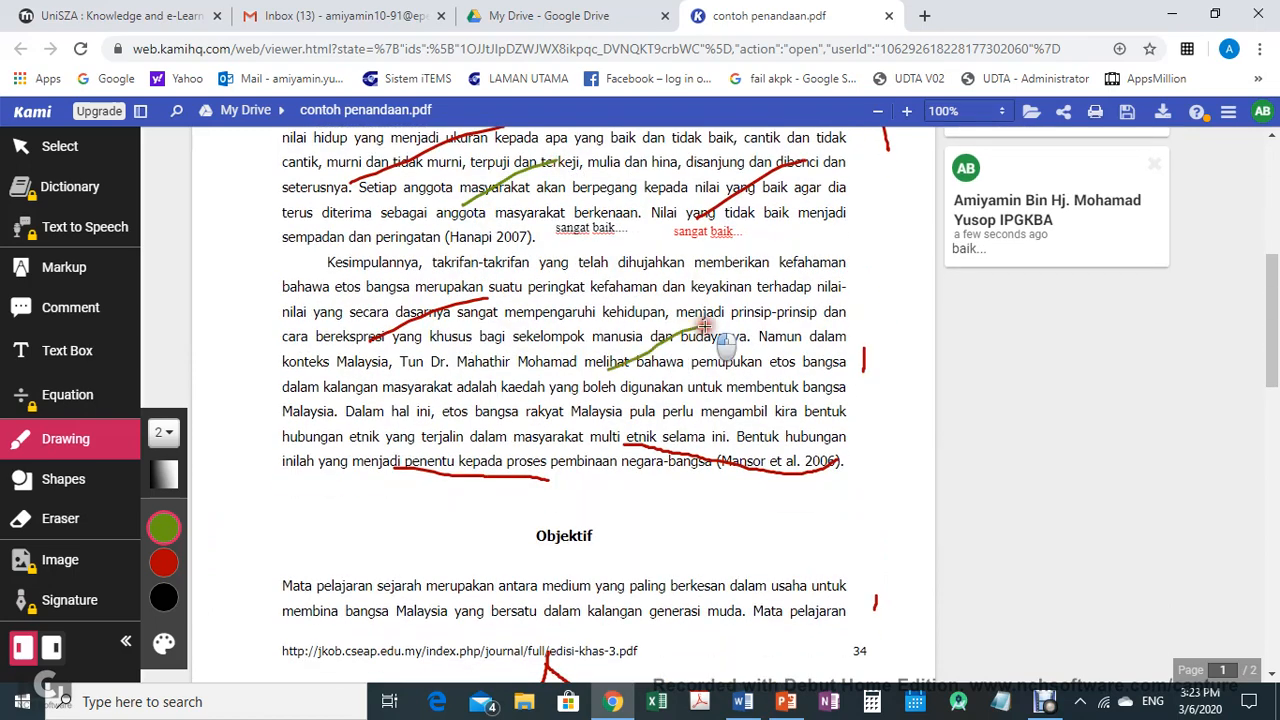
scroll(645, 337, "down", 1)
scroll(645, 336, "down", 3)
left_click_drag(626, 252, 714, 186)
scroll(690, 218, "down", 3)
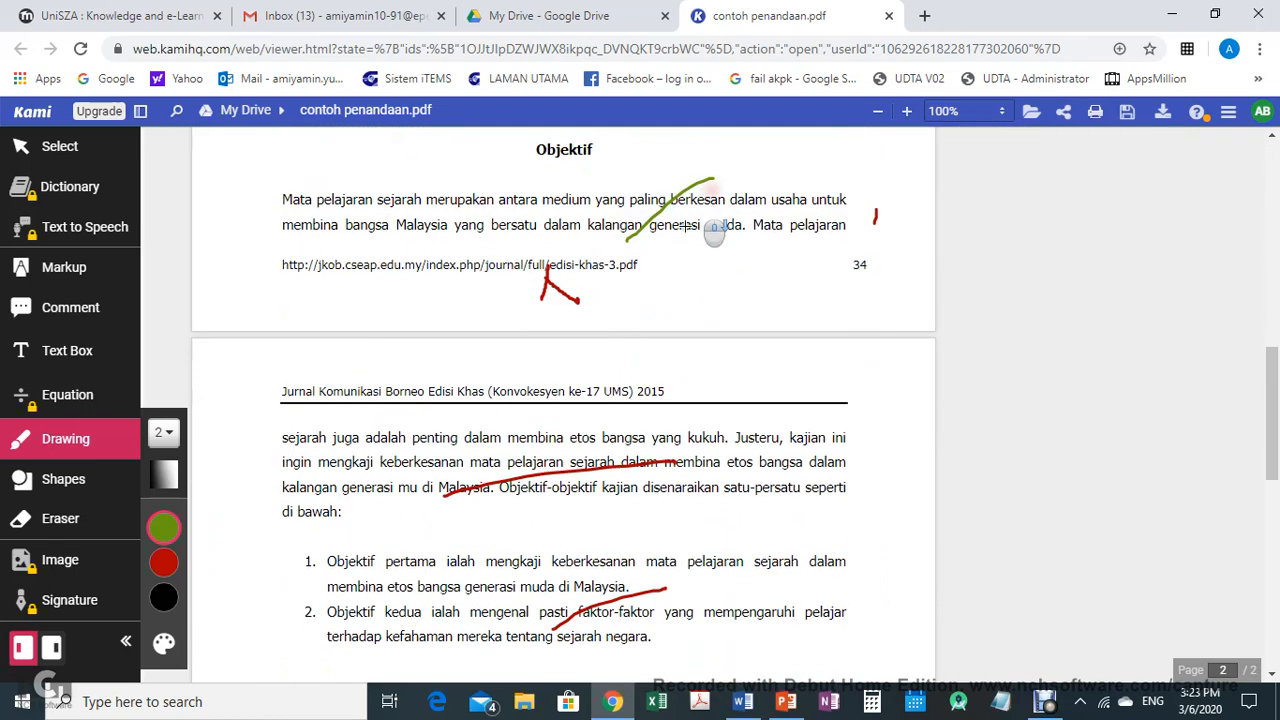
left_click_drag(688, 236, 746, 193)
Draw olive green strokes in the Metodologi and Pemilihan responden paragraphs on page two
scroll(649, 357, "down", 5)
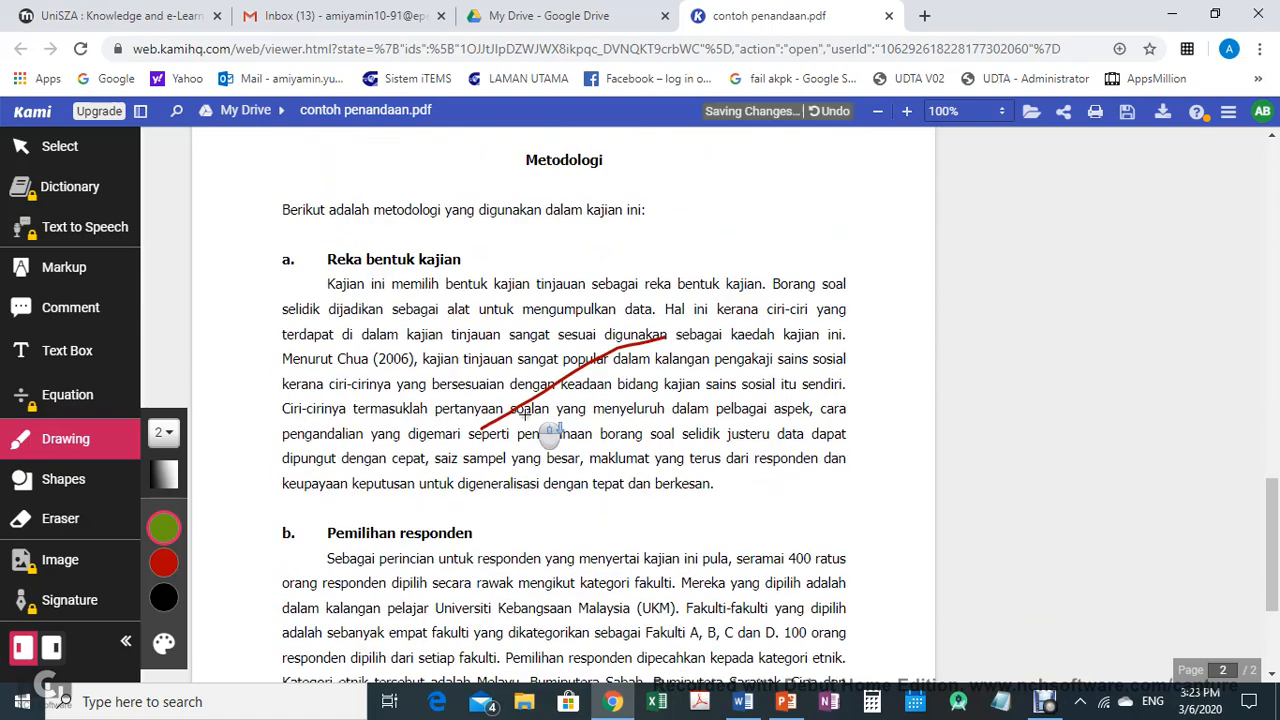
left_click_drag(686, 443, 805, 408)
scroll(665, 383, "down", 4)
left_click_drag(452, 388, 604, 355)
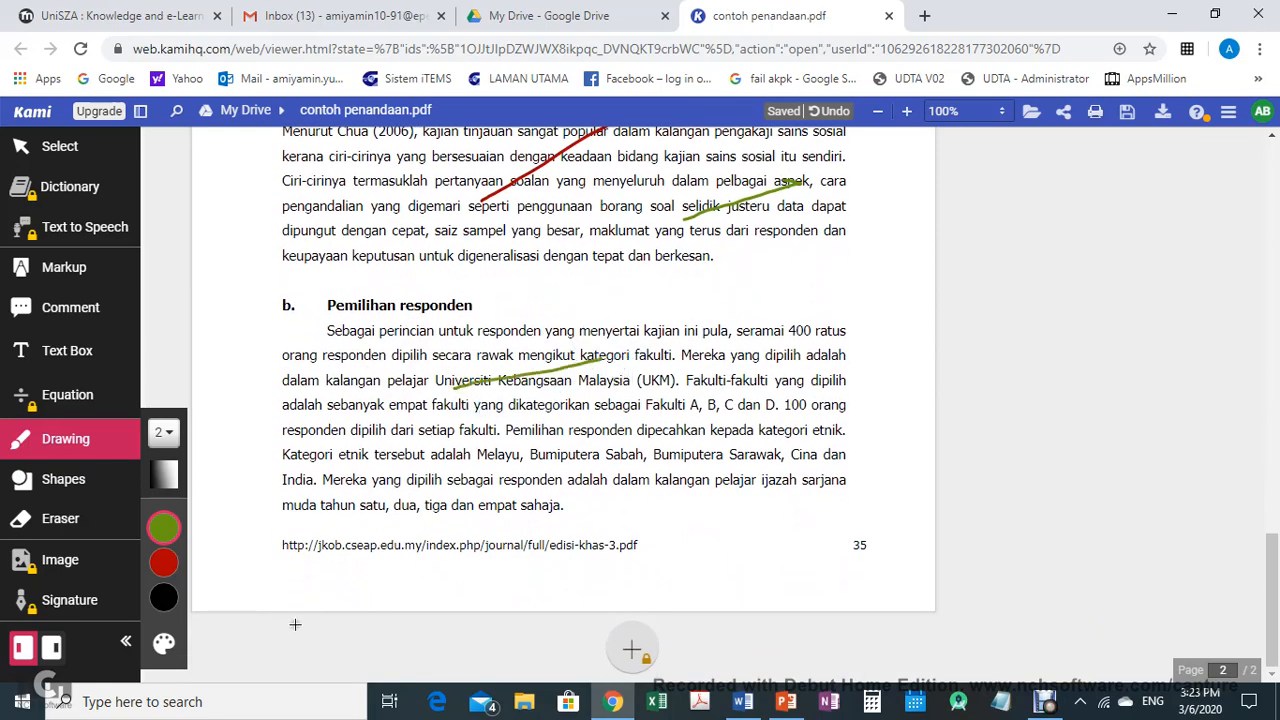
scroll(579, 453, "up", 16)
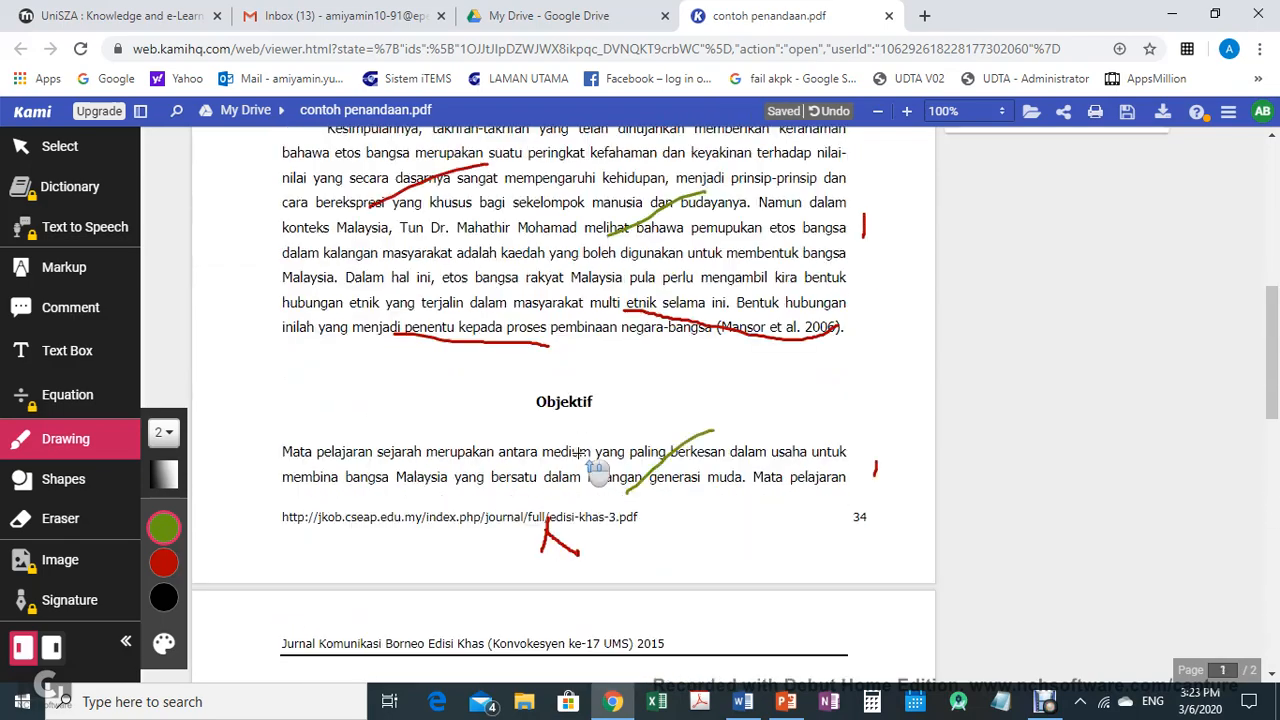
scroll(579, 453, "up", 5)
scroll(658, 412, "up", 3)
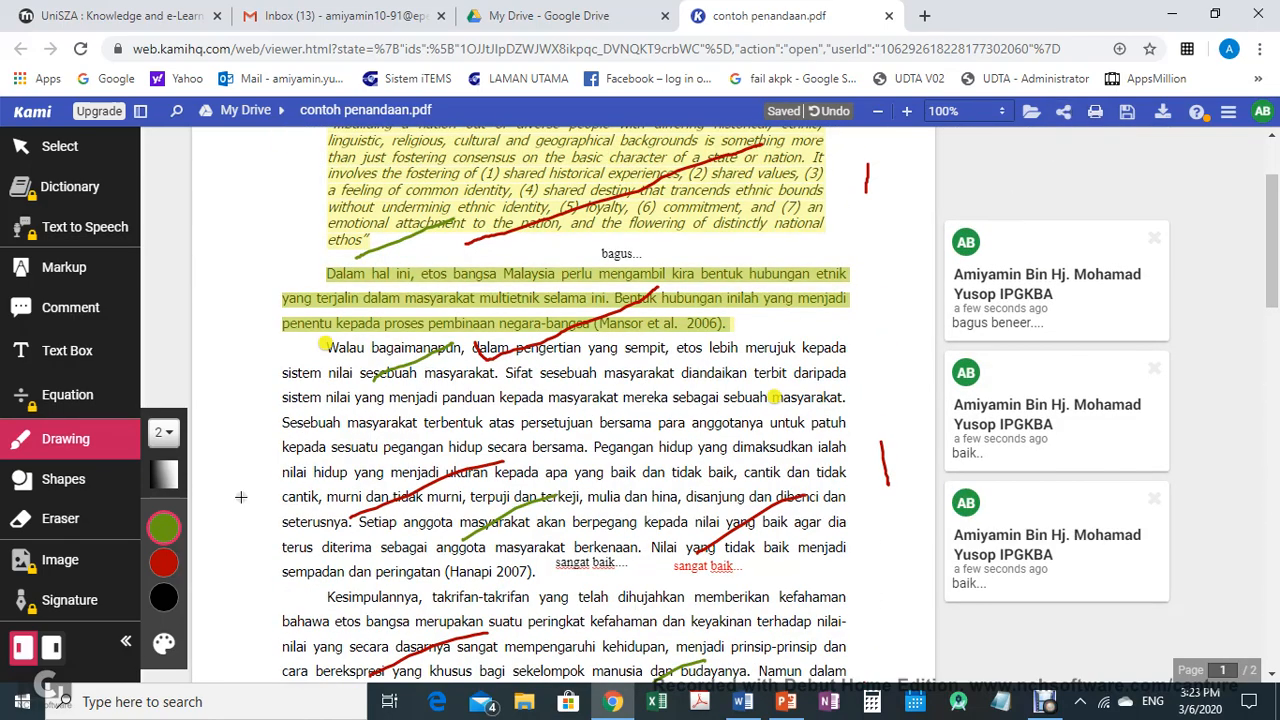
Switch the pen colour to purple and draw purple strokes across the quotation and the Walau paragraph on page one
left_click(164, 527)
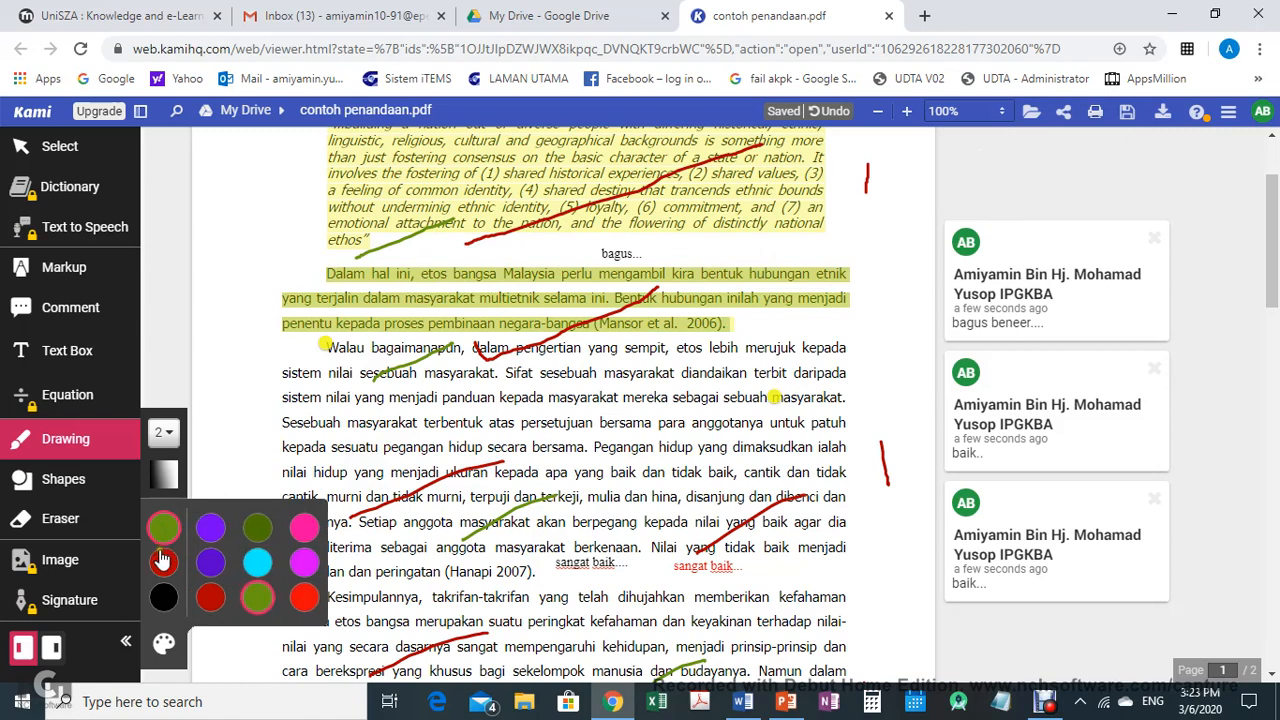
left_click(211, 527)
scroll(557, 455, "up", 2)
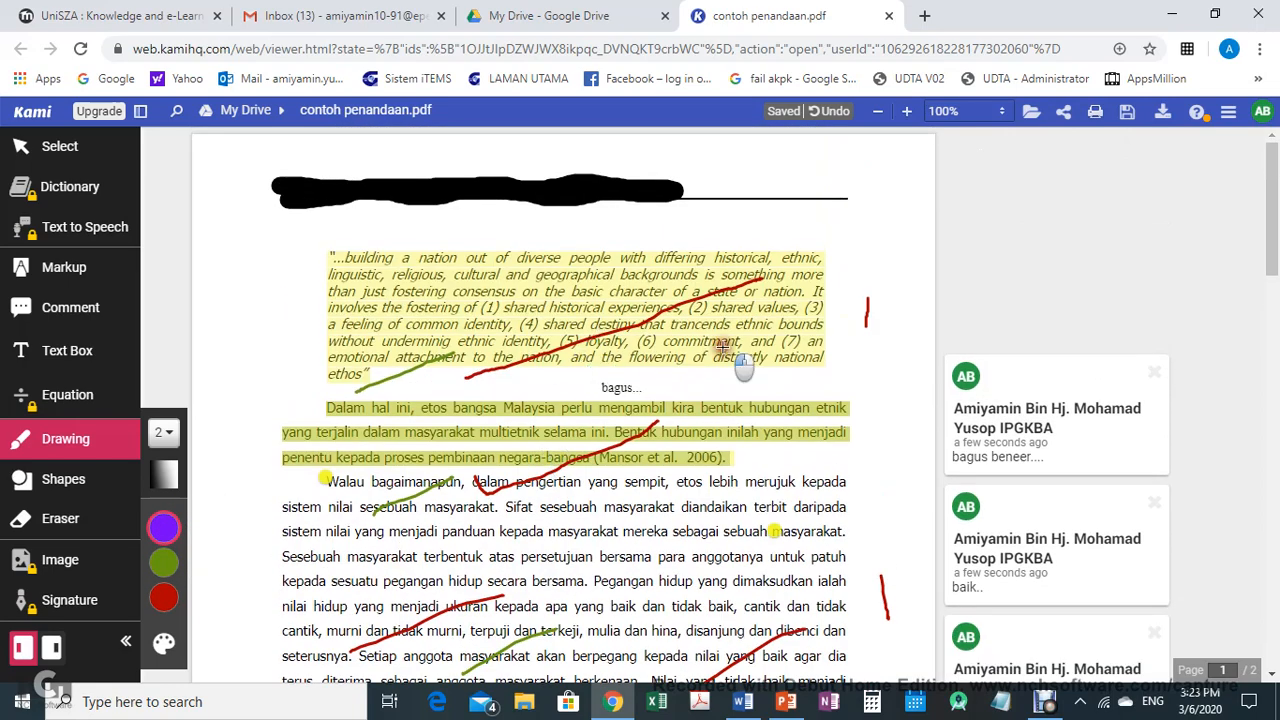
left_click_drag(722, 347, 806, 293)
left_click_drag(686, 513, 794, 451)
Draw a purple stroke across the second objective on page two
scroll(640, 345, "down", 6)
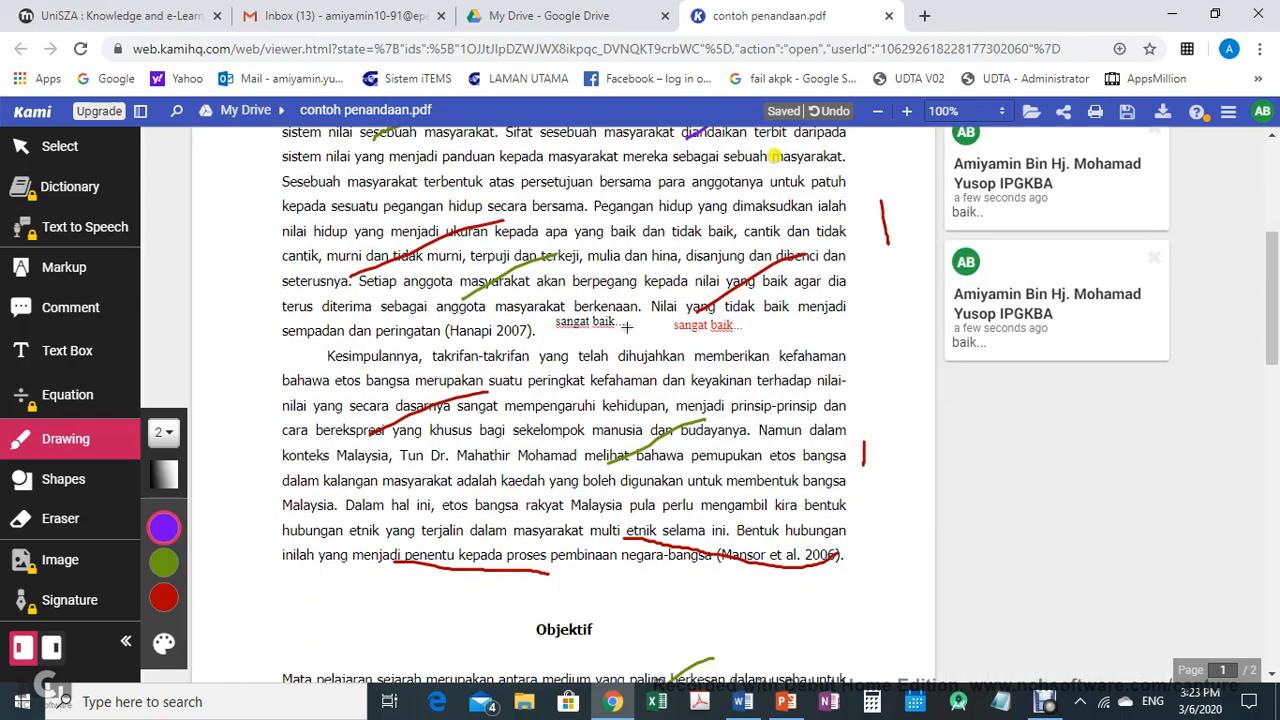
scroll(594, 442, "down", 4)
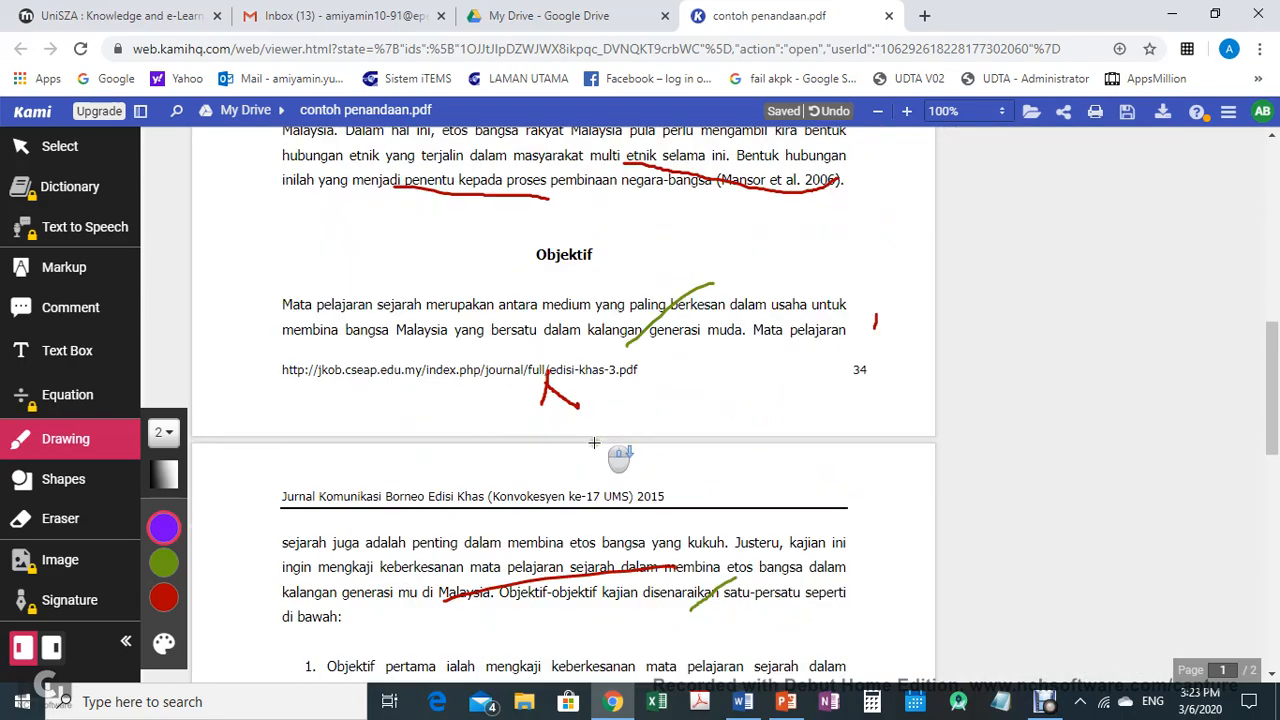
scroll(610, 436, "down", 3)
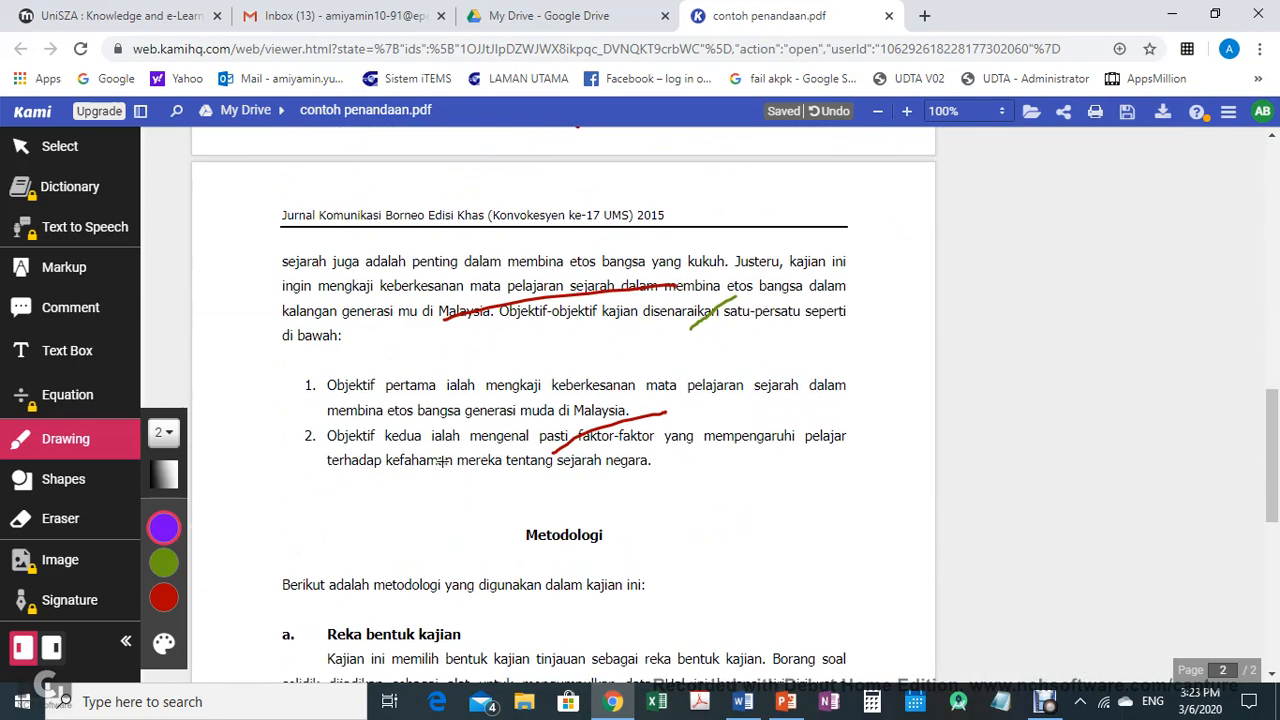
left_click_drag(442, 460, 545, 385)
scroll(610, 465, "down", 3)
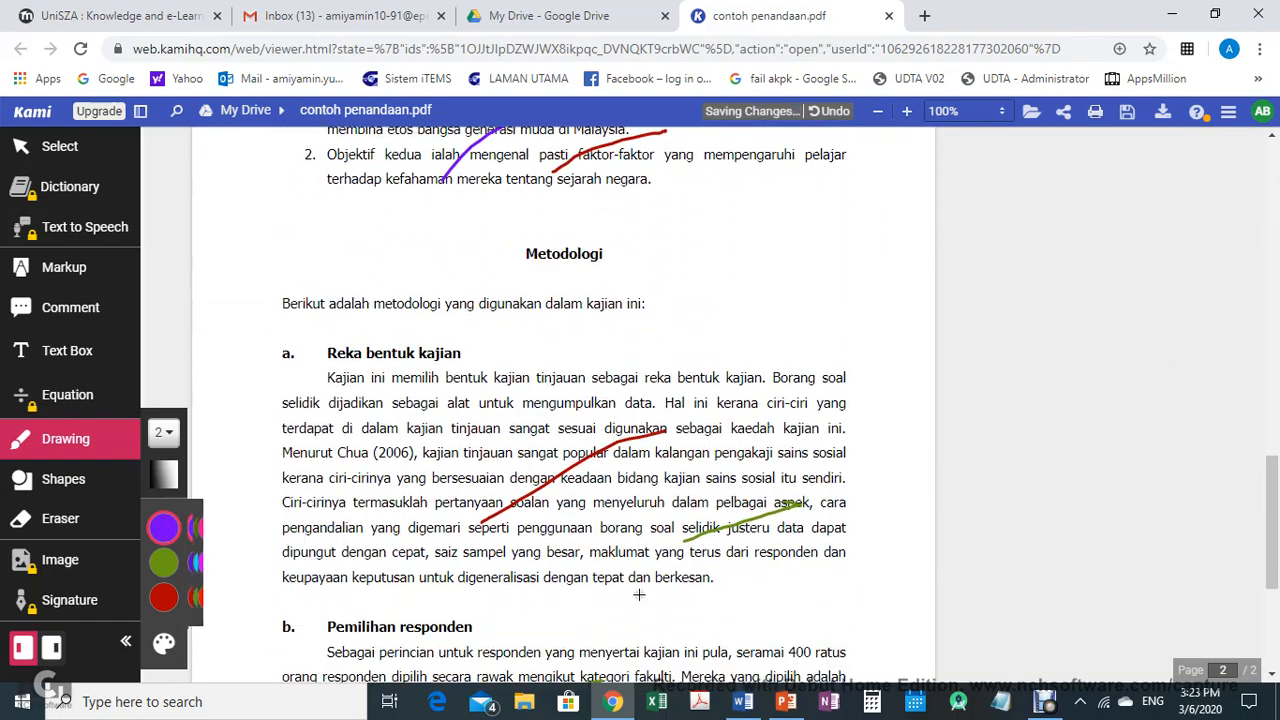
scroll(638, 594, "up", 10)
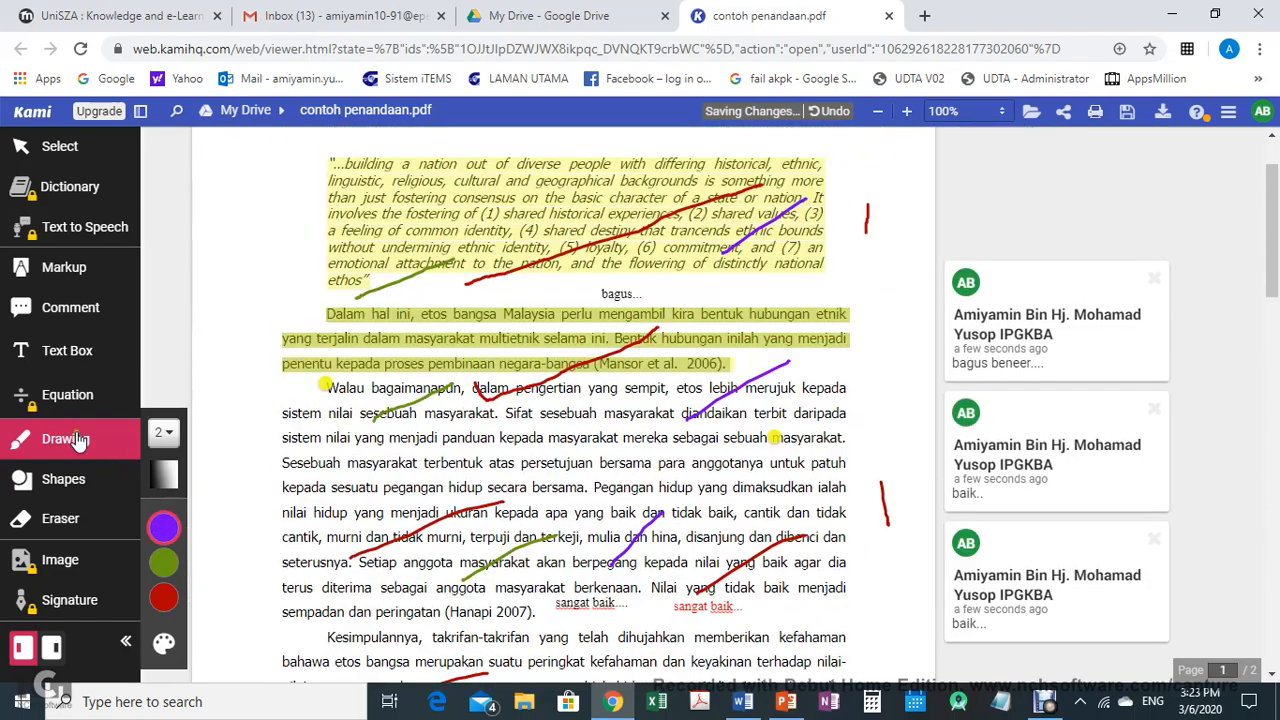
scroll(560, 300, "up", 1)
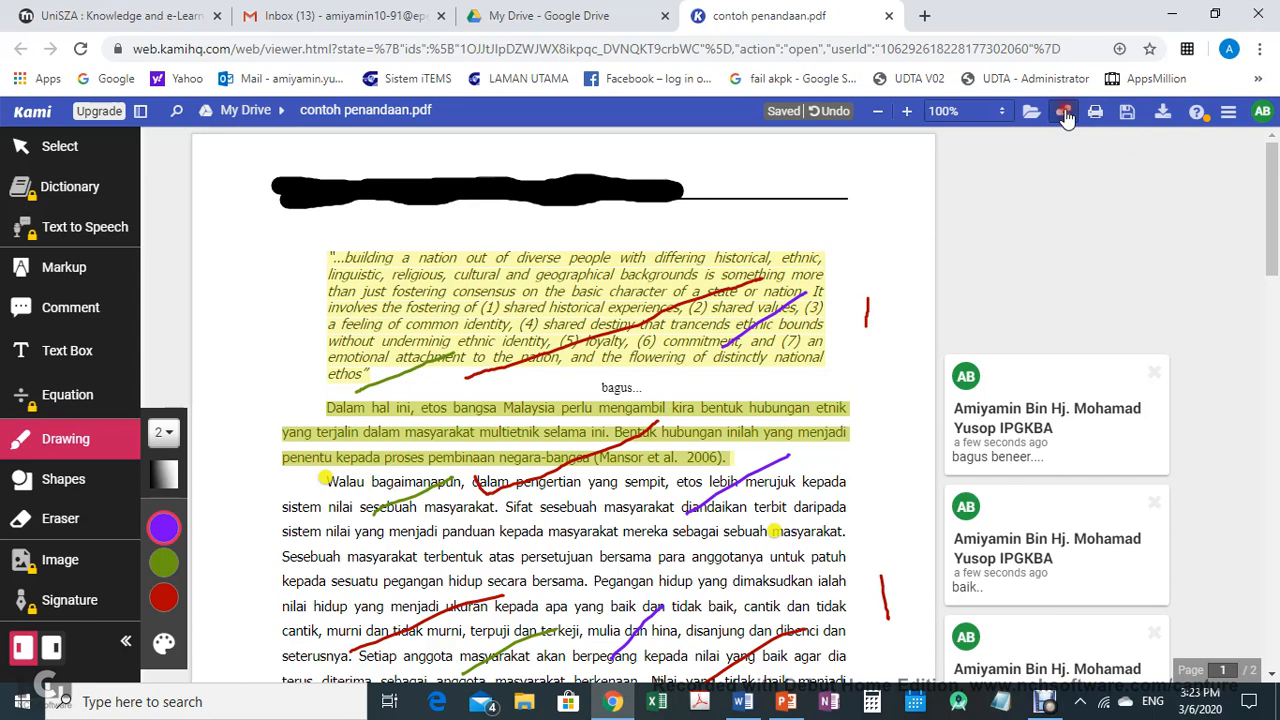
Upload the document to get a shareable link
left_click(1064, 113)
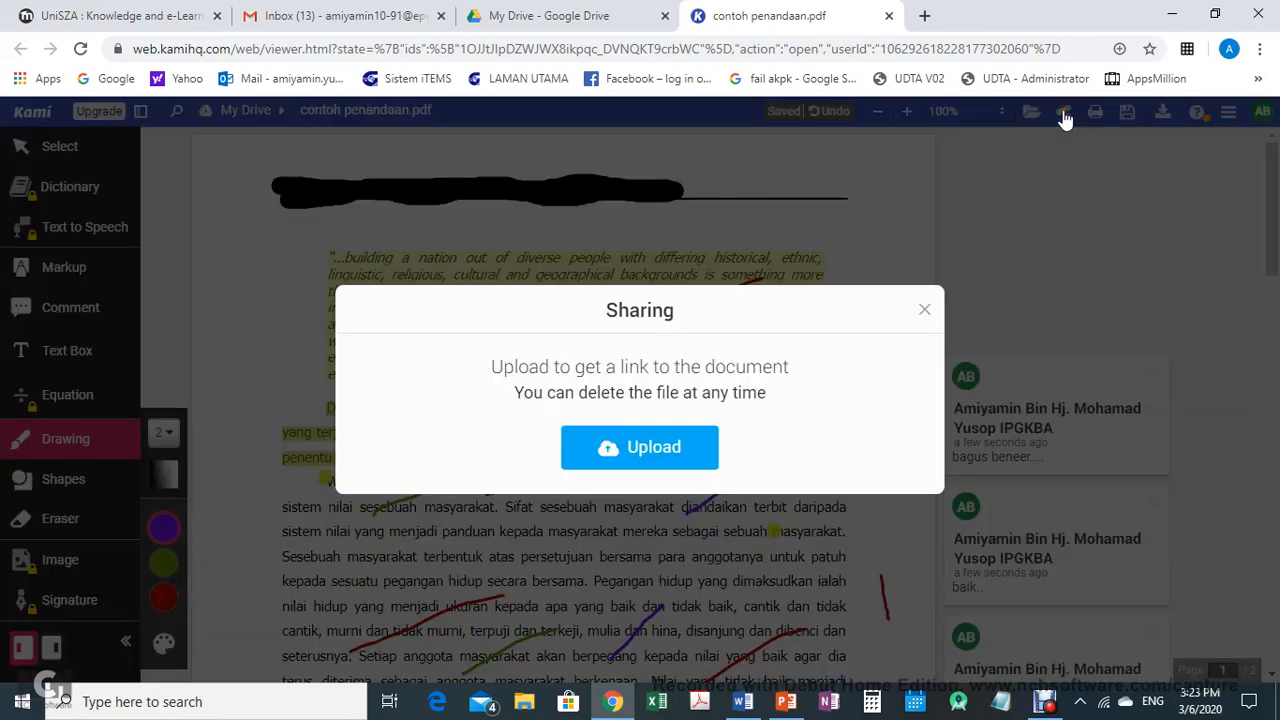
left_click(650, 456)
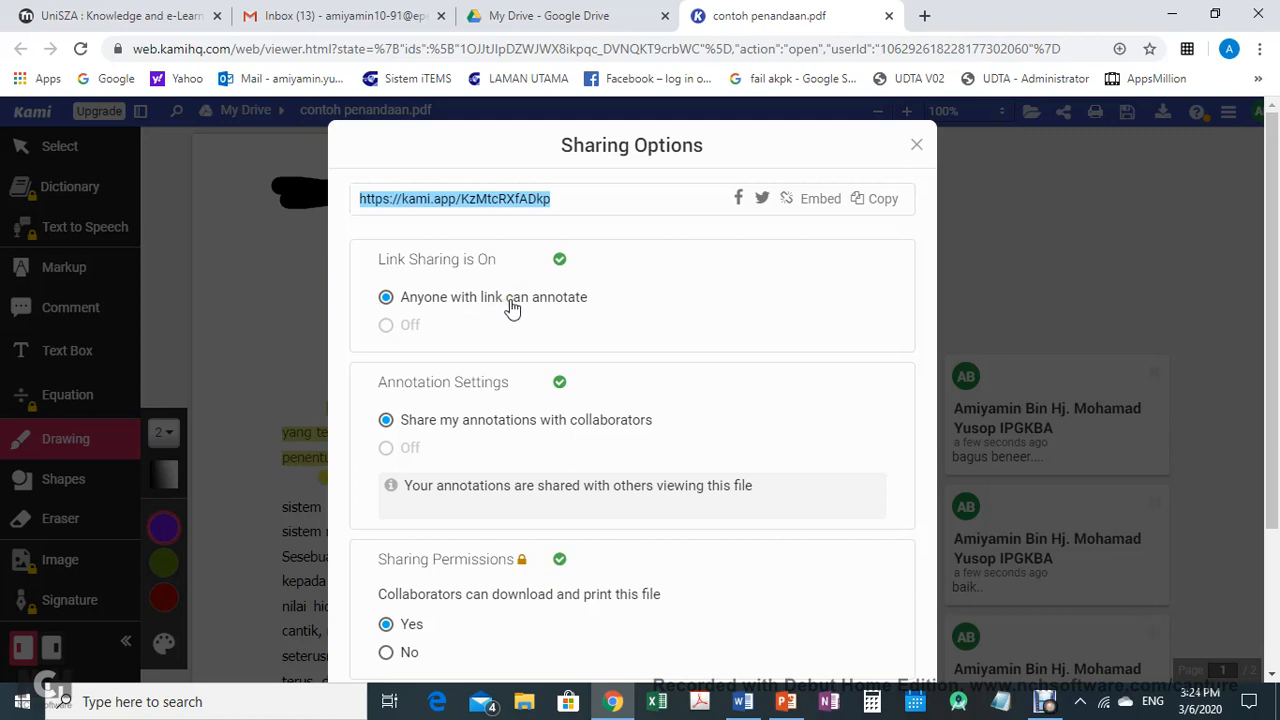
Review the sharing options, copy the share link and close the dialog
scroll(508, 437, "down", 1)
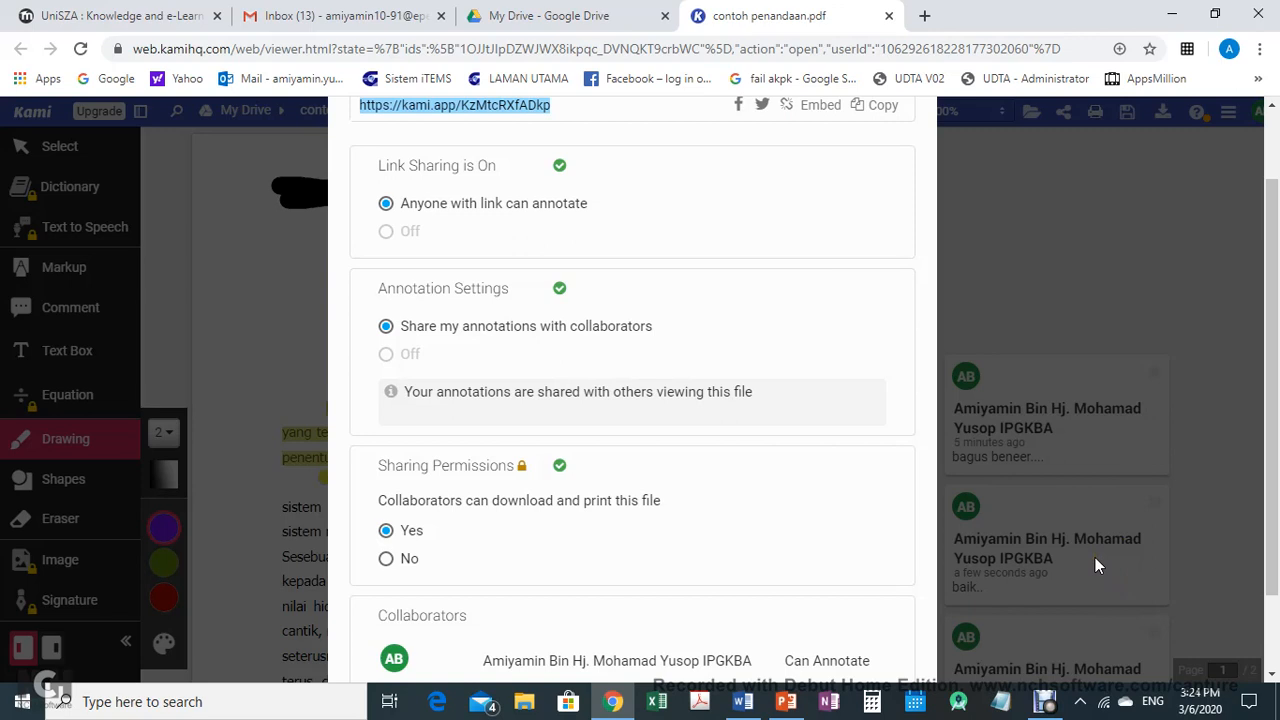
scroll(514, 520, "down", 1)
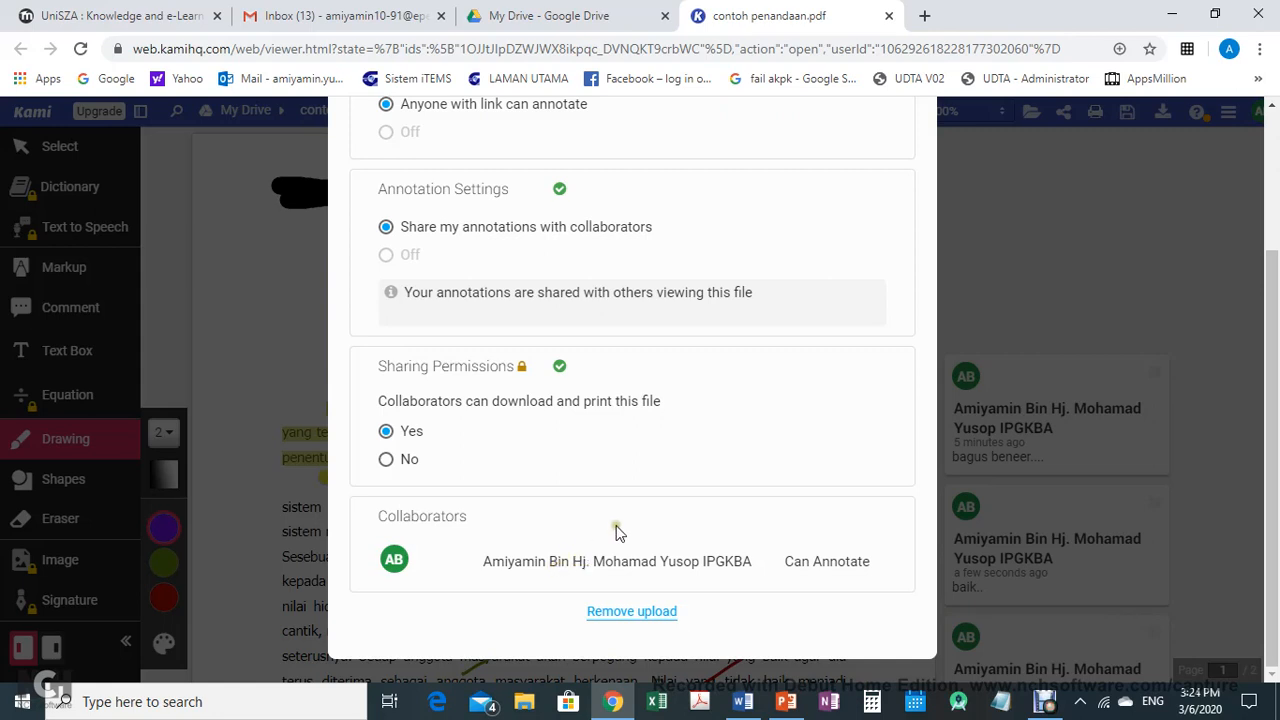
scroll(622, 528, "up", 2)
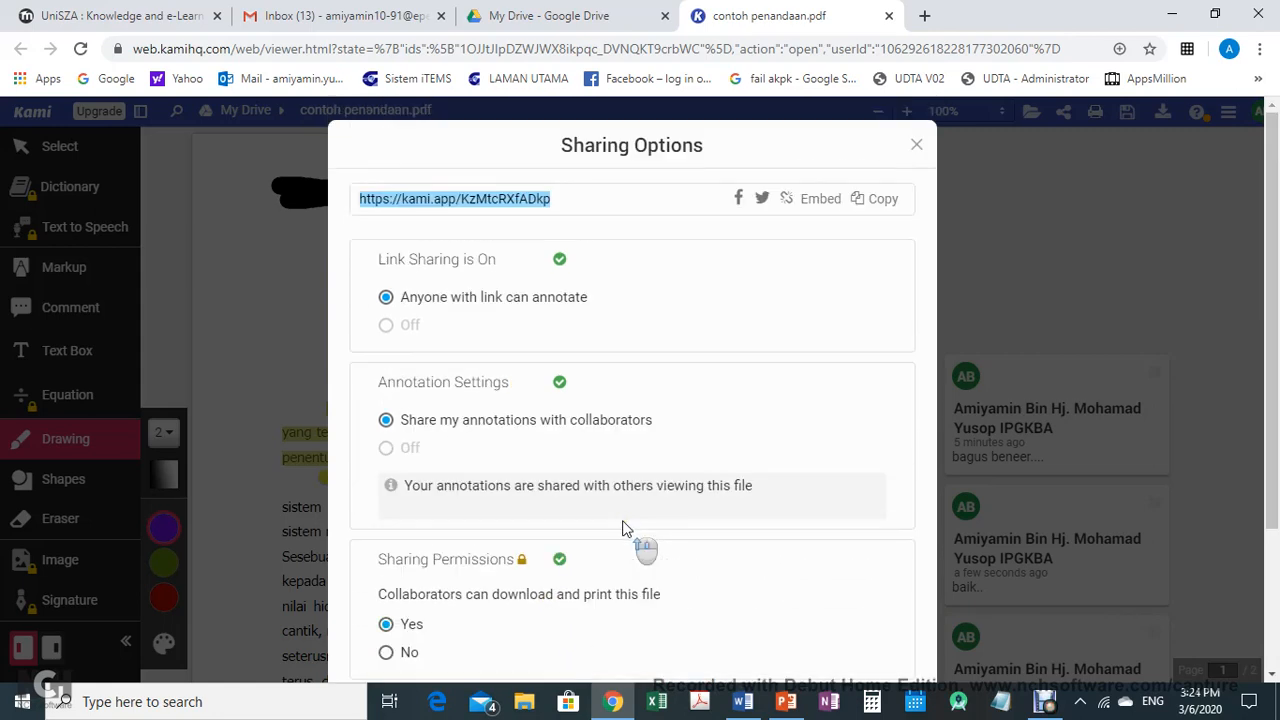
left_click(891, 208)
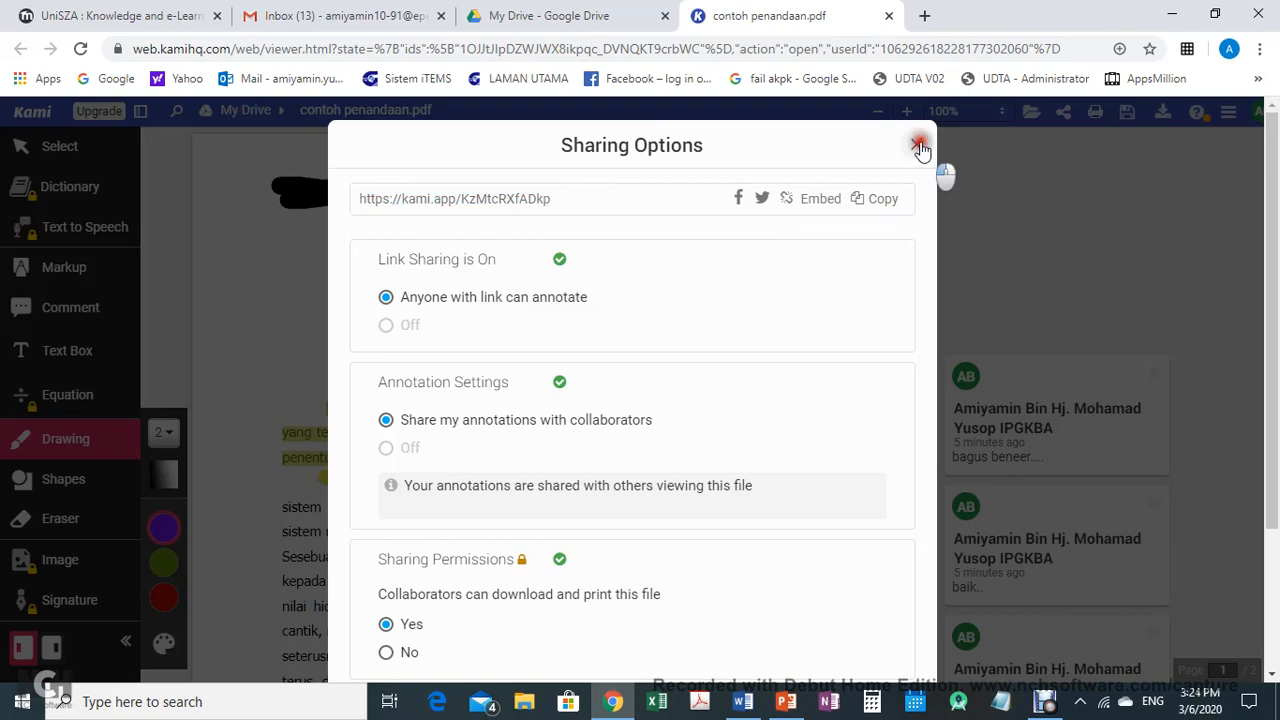
left_click(916, 144)
Reopen the sharing options and review the link, annotation and permission settings
left_click(1066, 112)
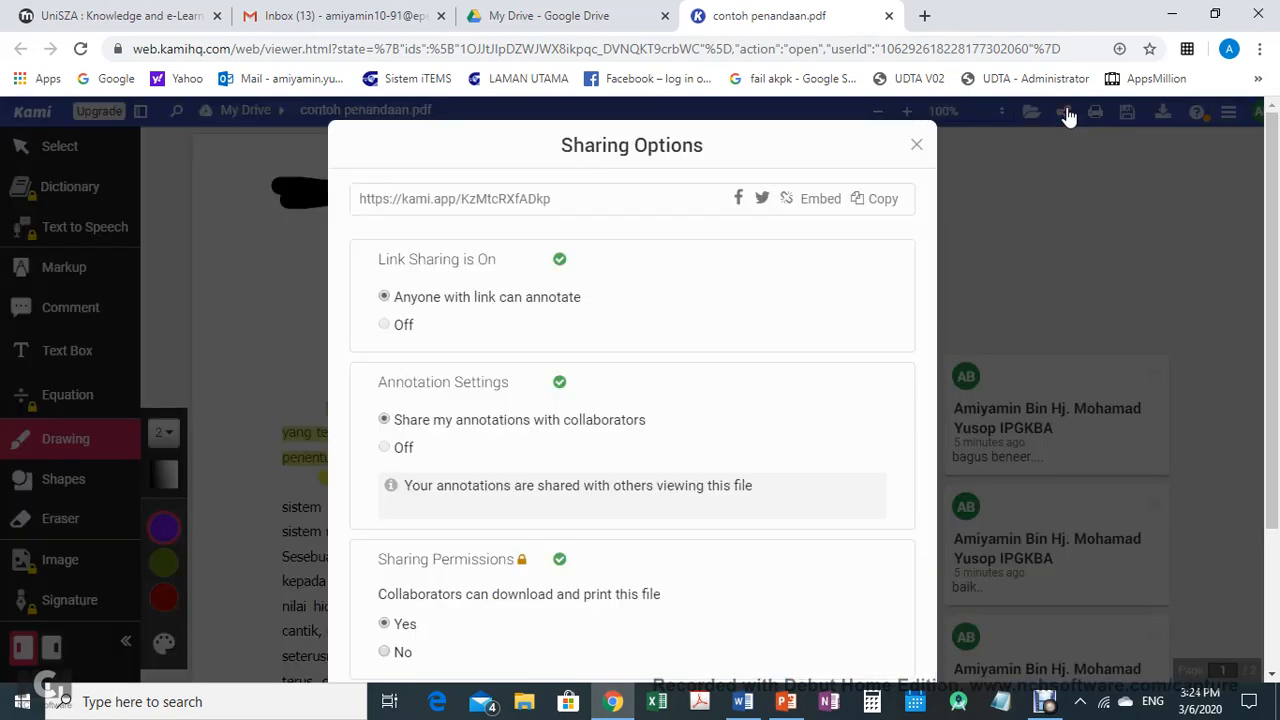
scroll(786, 291, "down", 1)
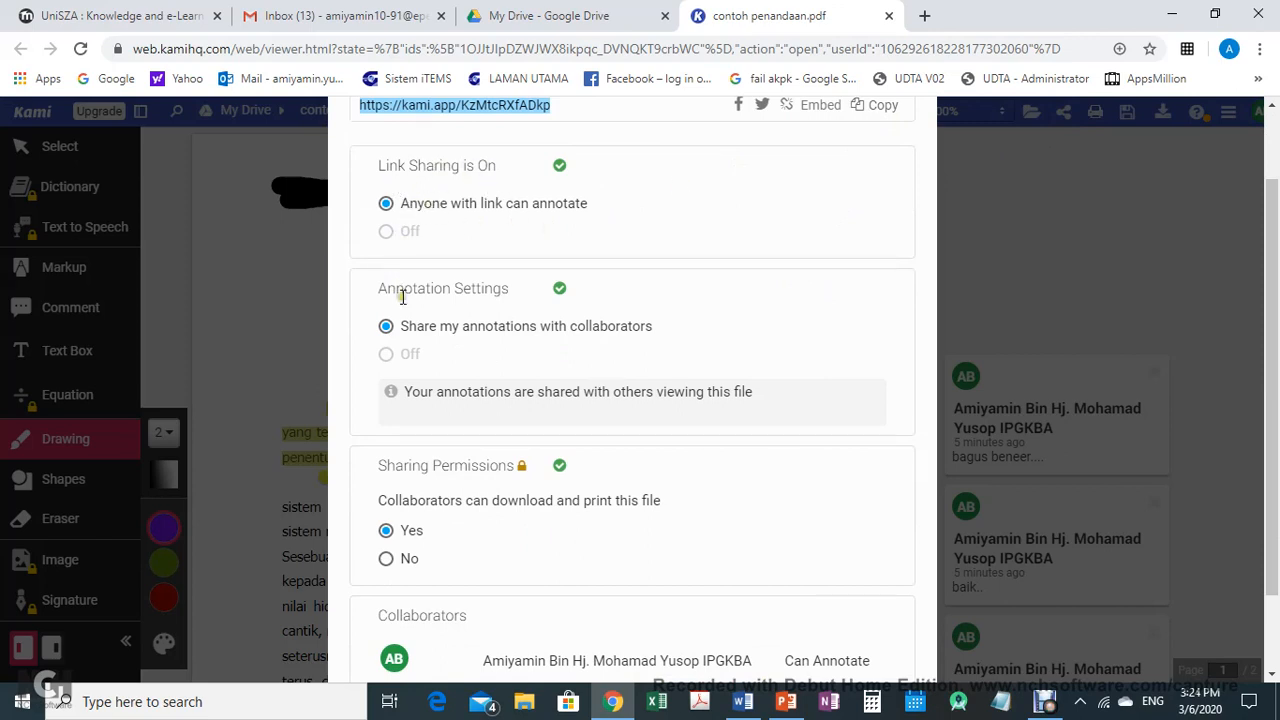
scroll(566, 580, "down", 1)
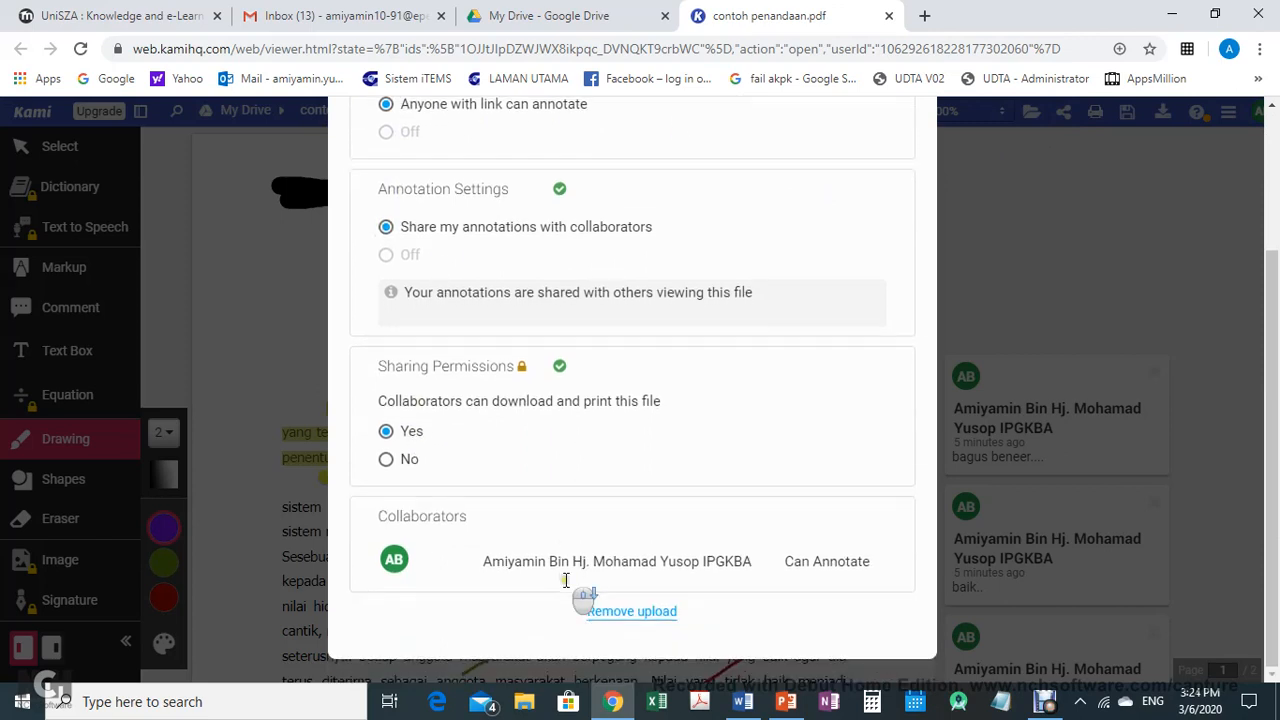
scroll(588, 563, "up", 2)
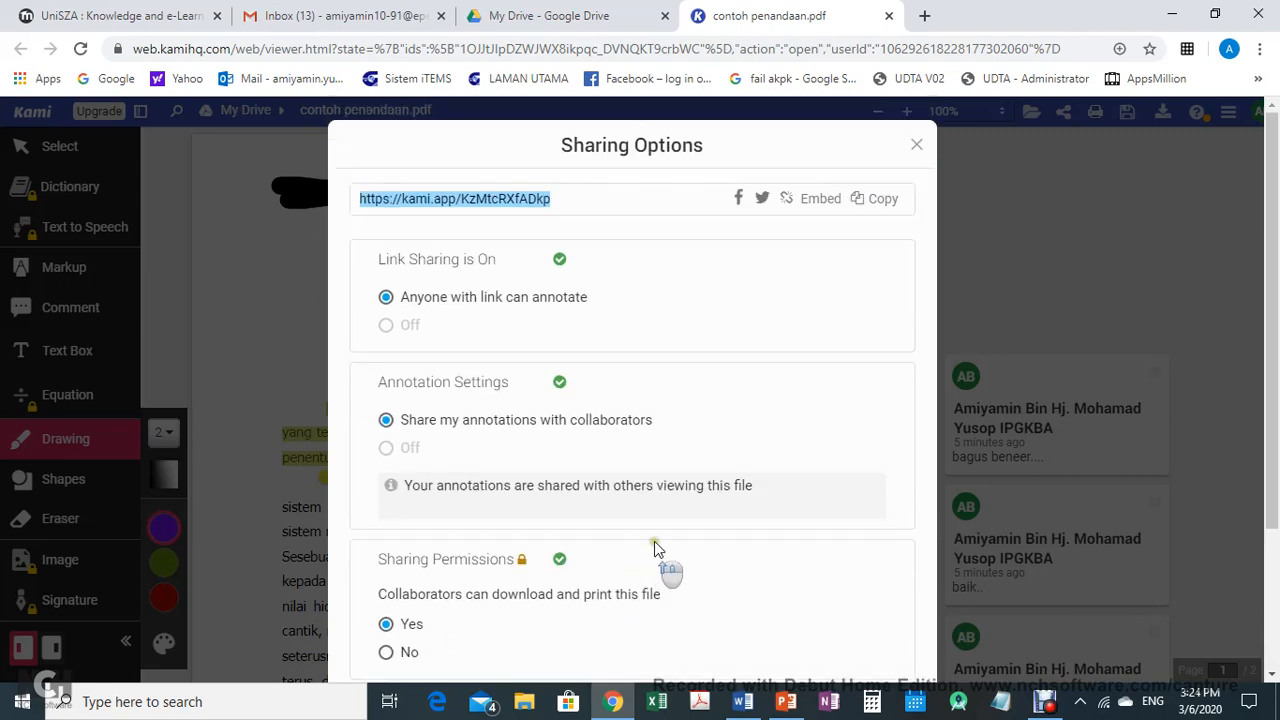
left_click(916, 147)
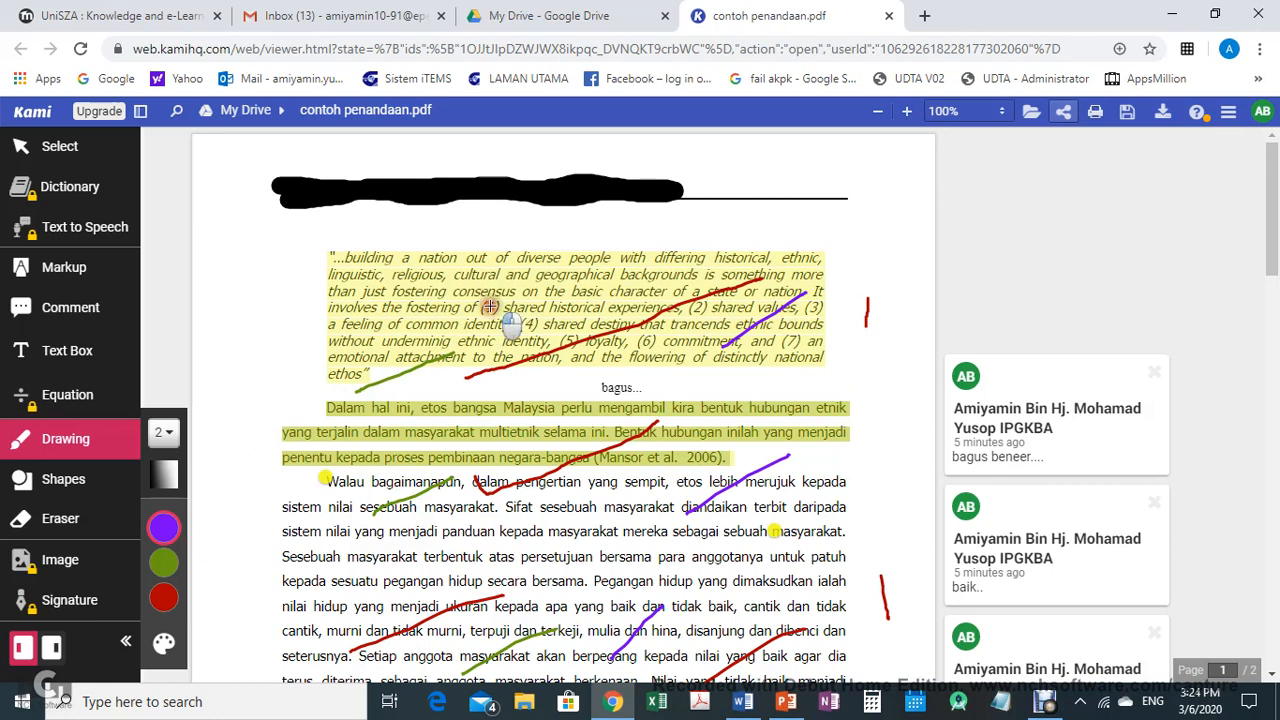
Draw a purple stroke across the quotation's second line on page one
left_click_drag(488, 306, 557, 276)
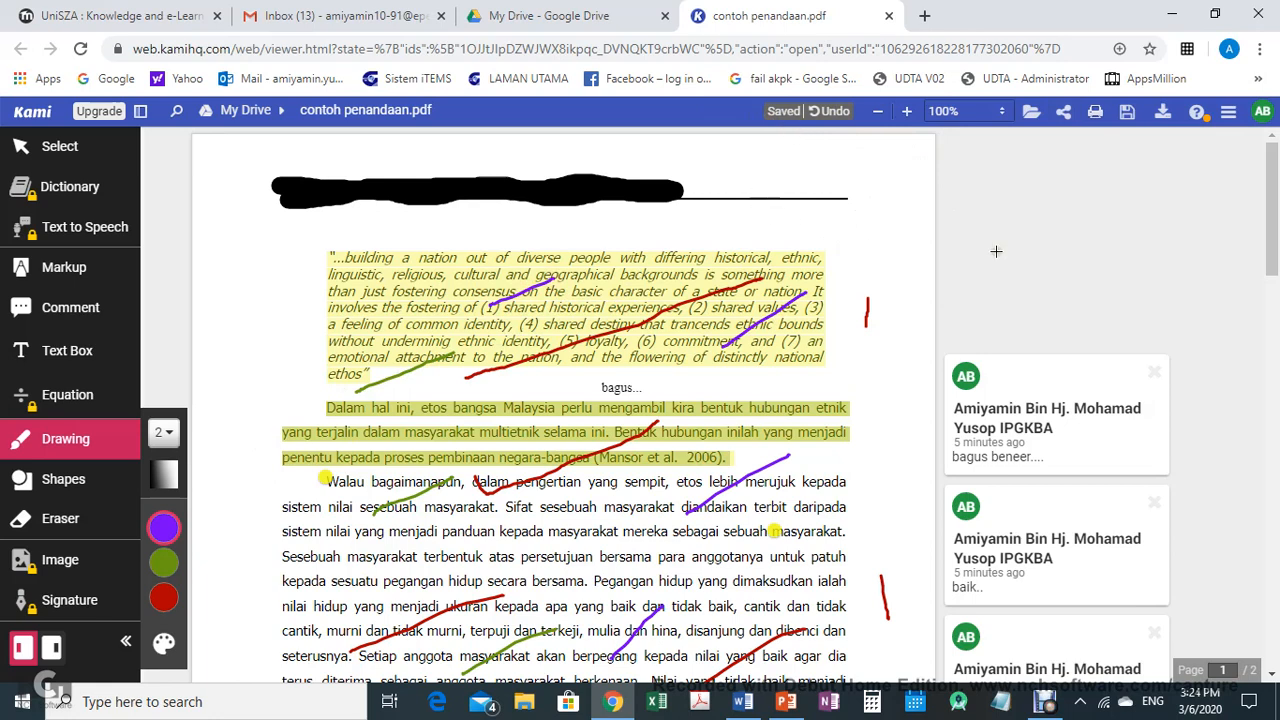
Preview printing the document with annotations, browse both pages, and cancel the print
left_click(1096, 115)
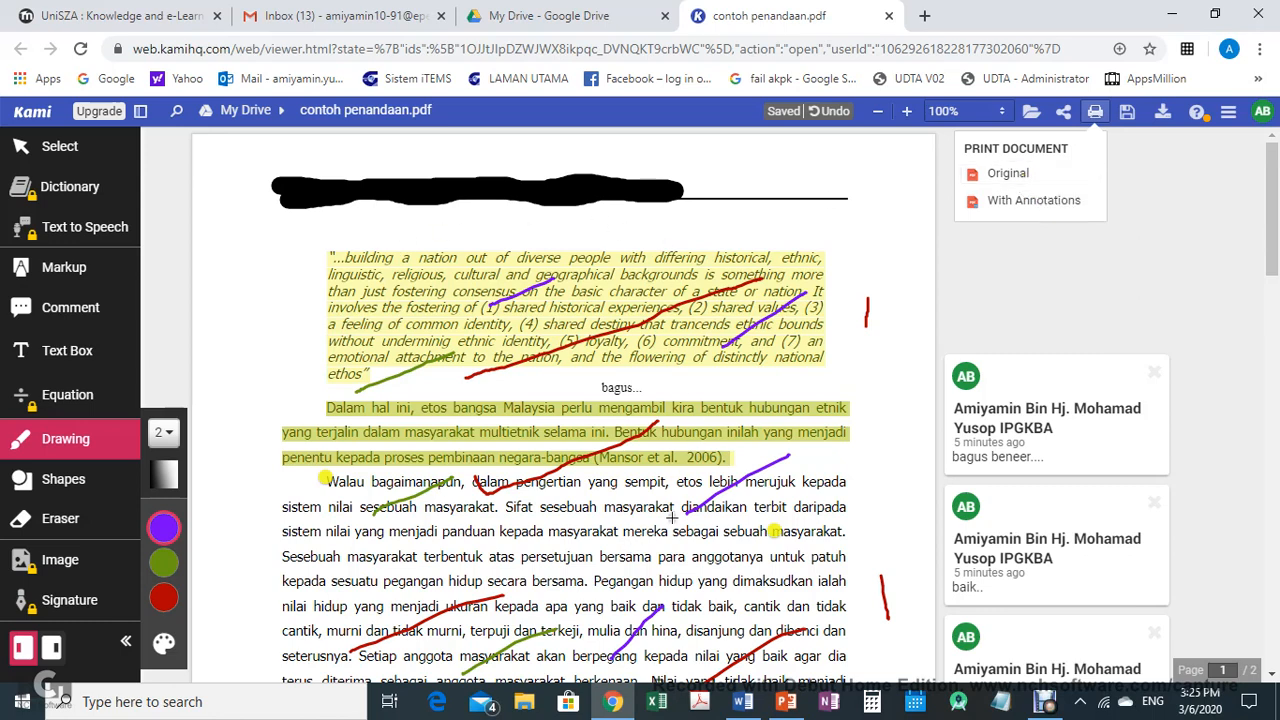
left_click(1013, 202)
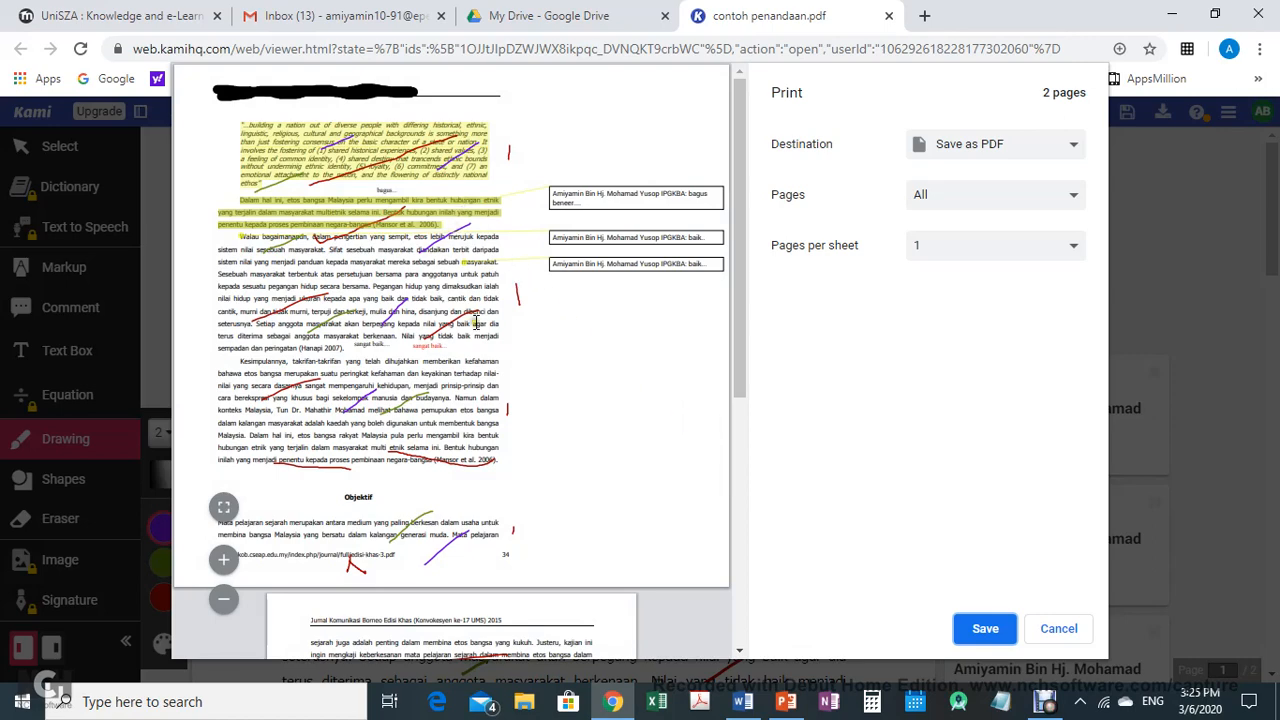
scroll(481, 316, "down", 4)
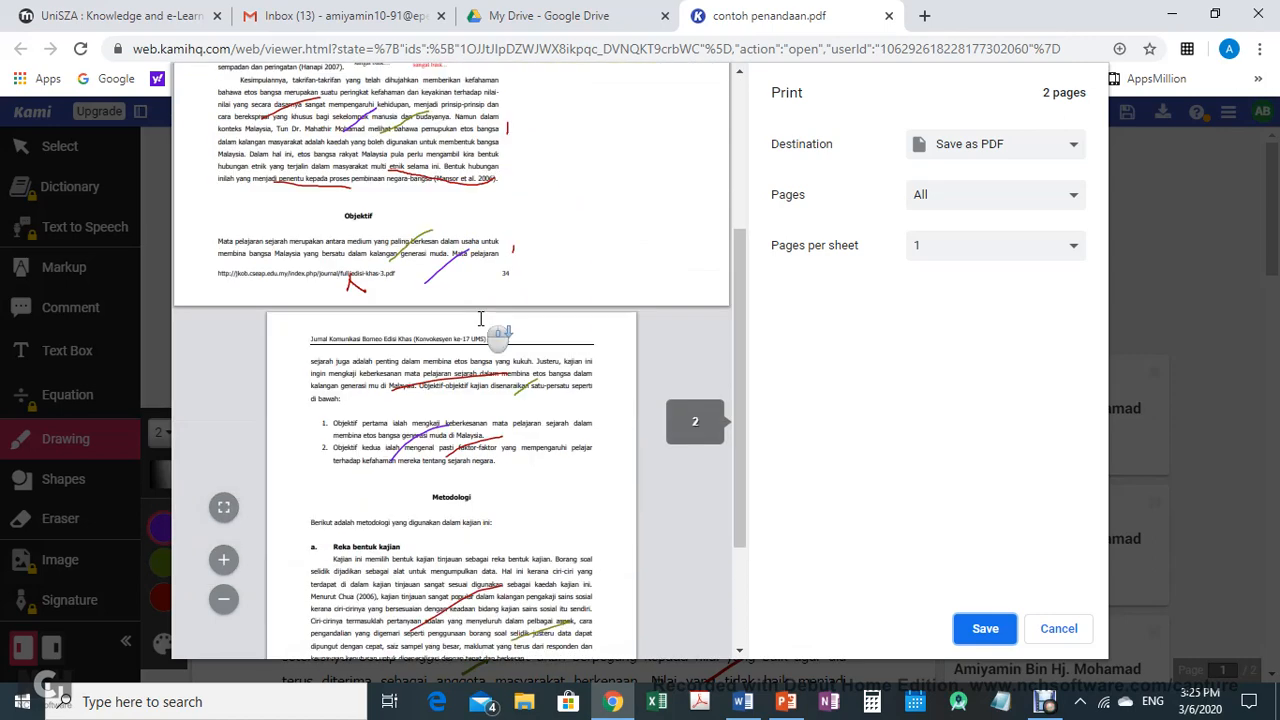
scroll(488, 340, "down", 1)
scroll(490, 420, "up", 5)
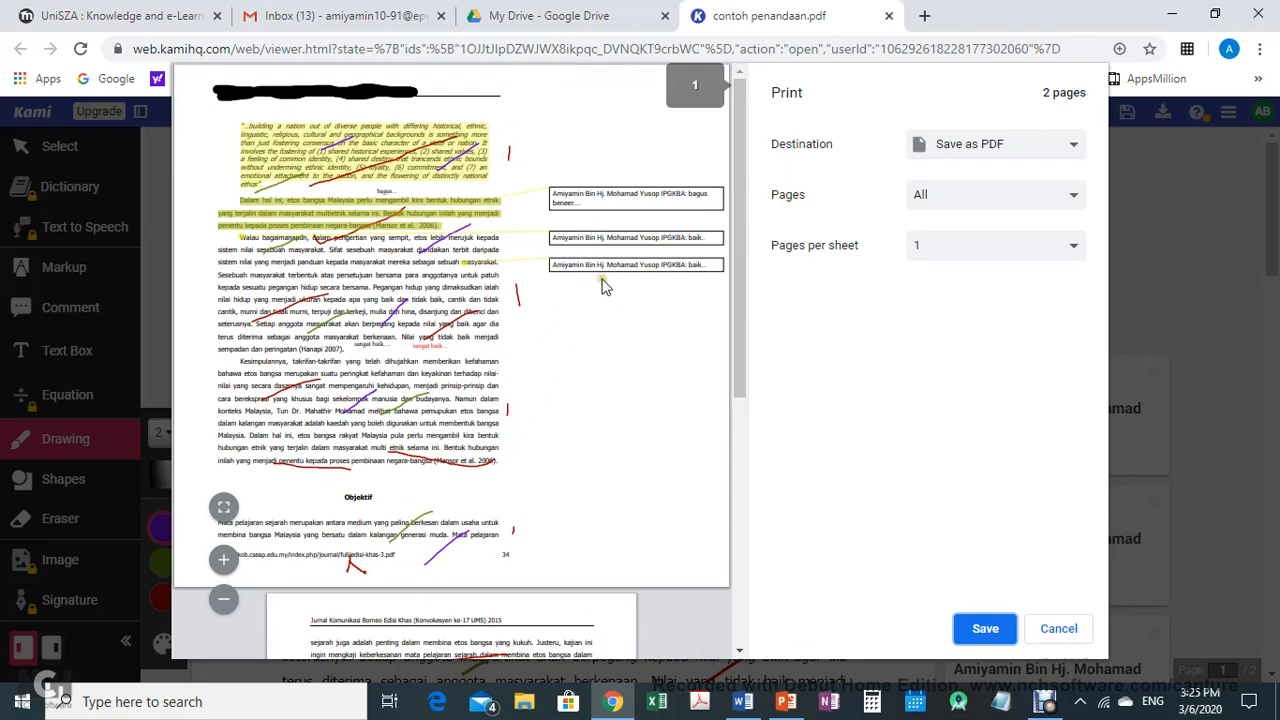
scroll(500, 420, "down", 4)
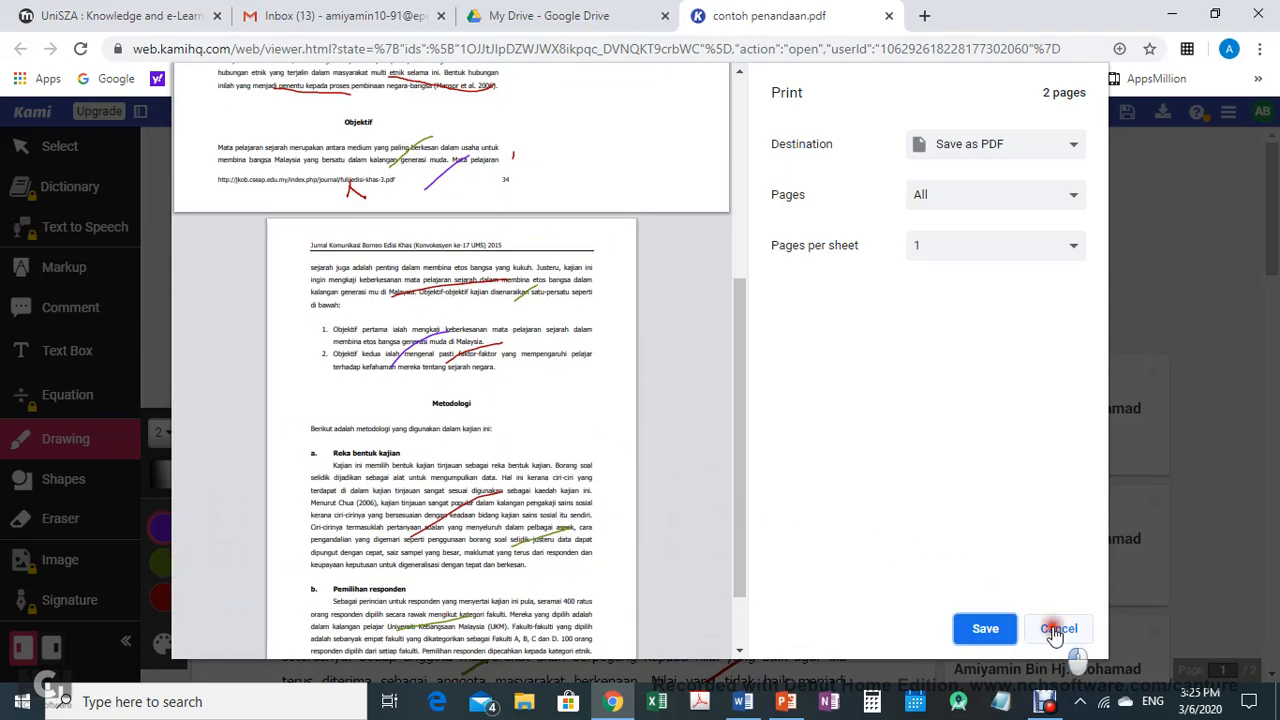
left_click(1056, 630)
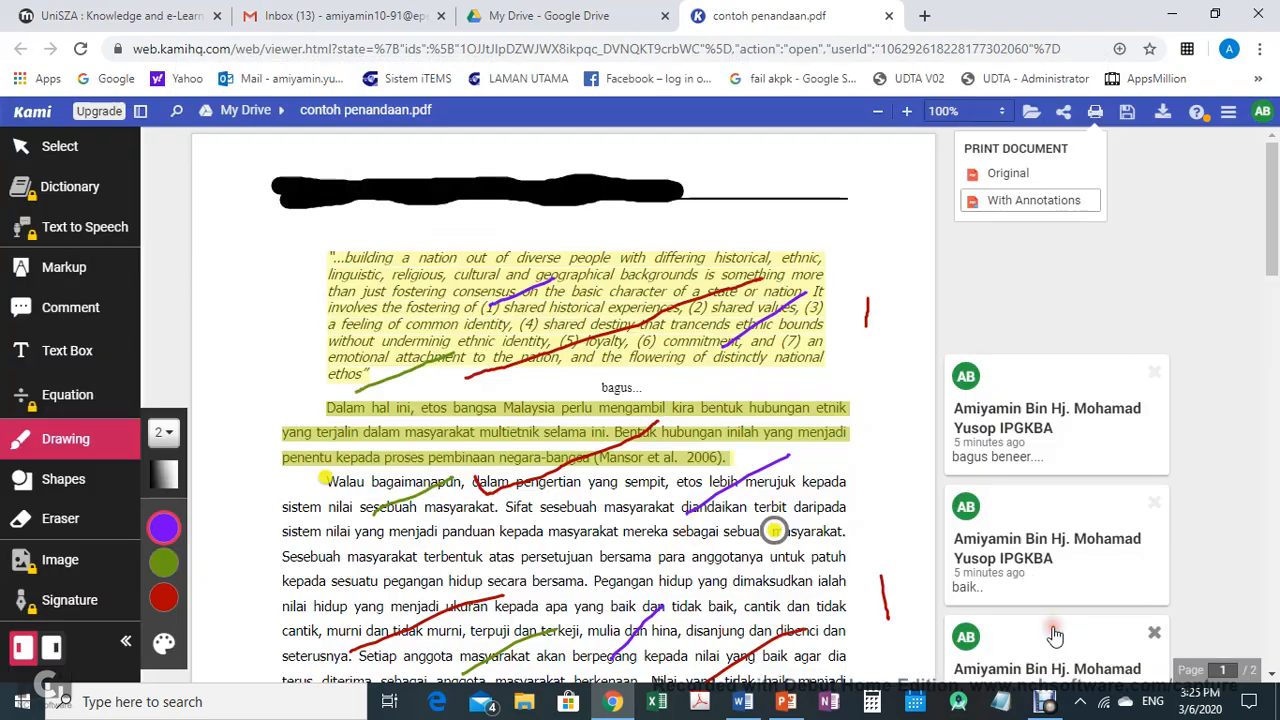
Review the save options and the export dialog for the annotated document, closing without exporting
left_click(1039, 204)
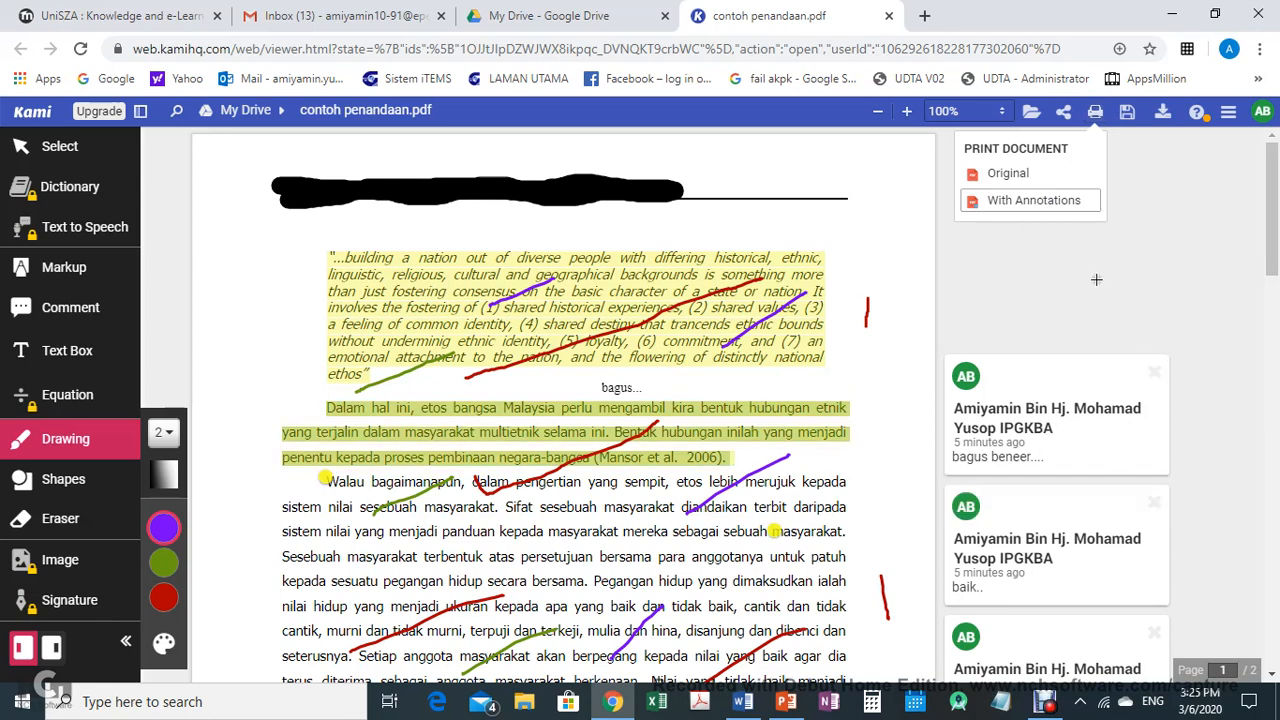
left_click(1129, 115)
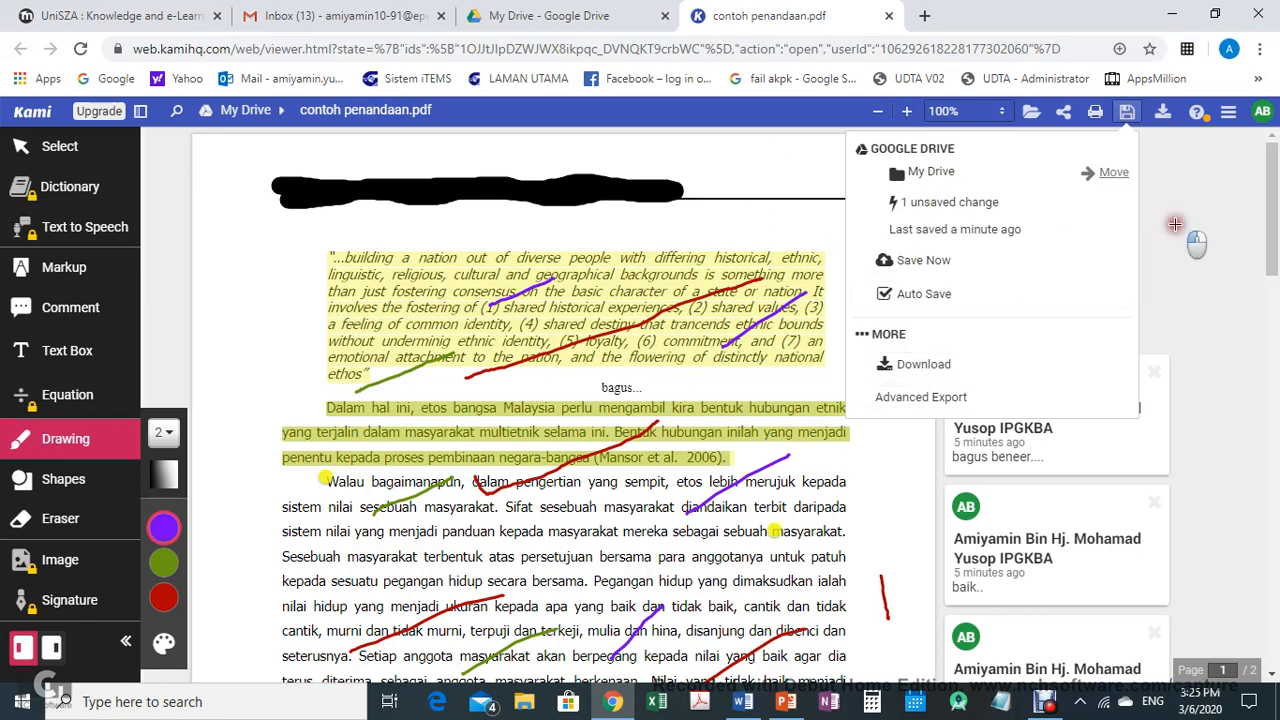
left_click(1164, 116)
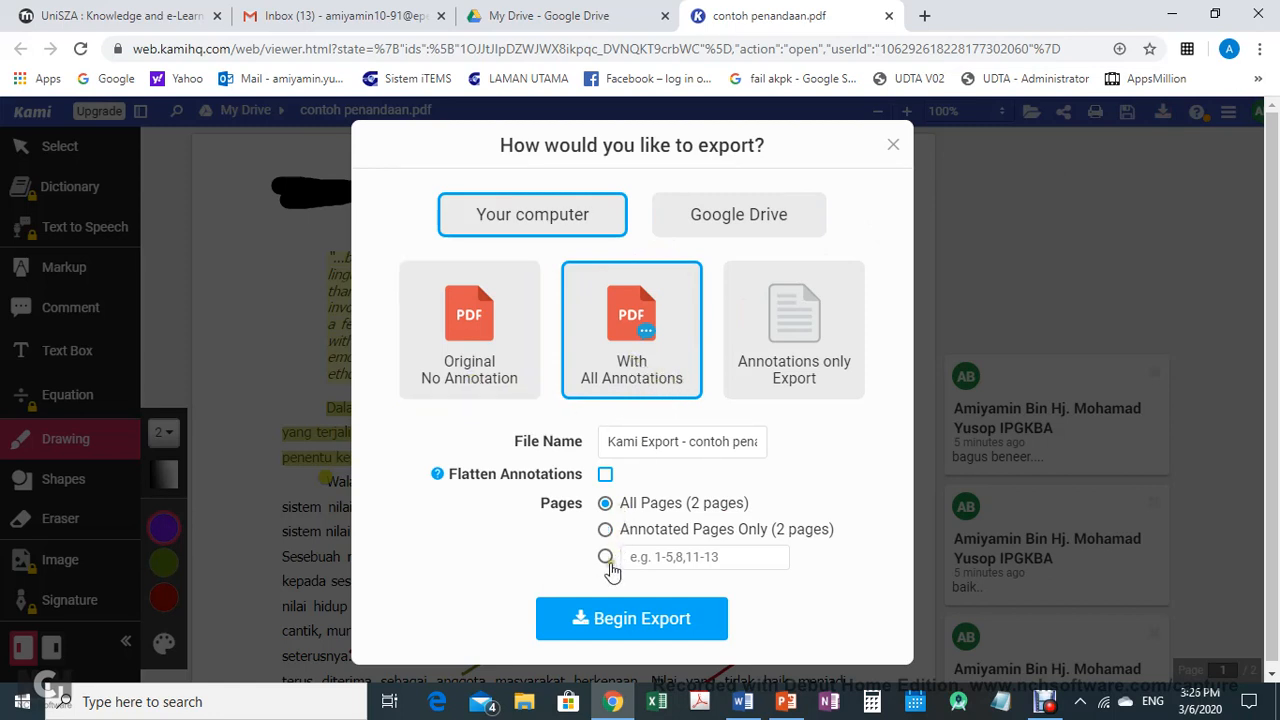
left_click(895, 146)
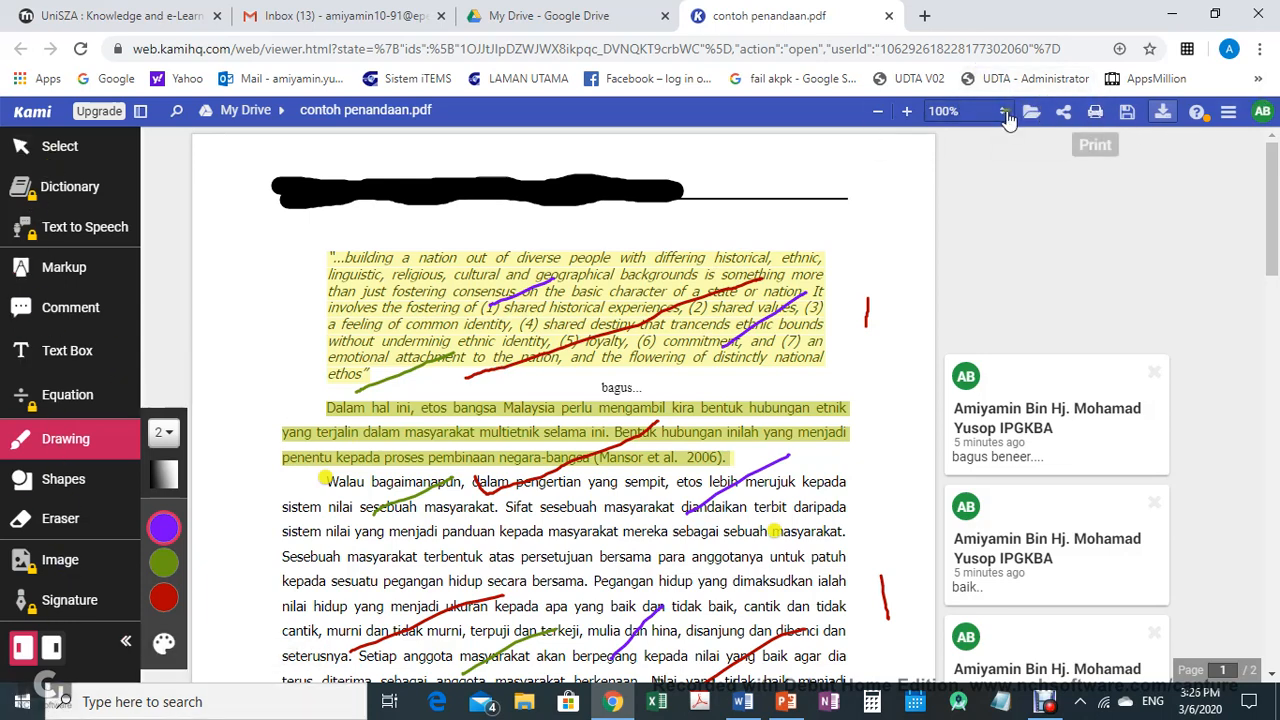
Close the Kami tab and open contoh penandaan.pdf from My Drive
left_click(1097, 118)
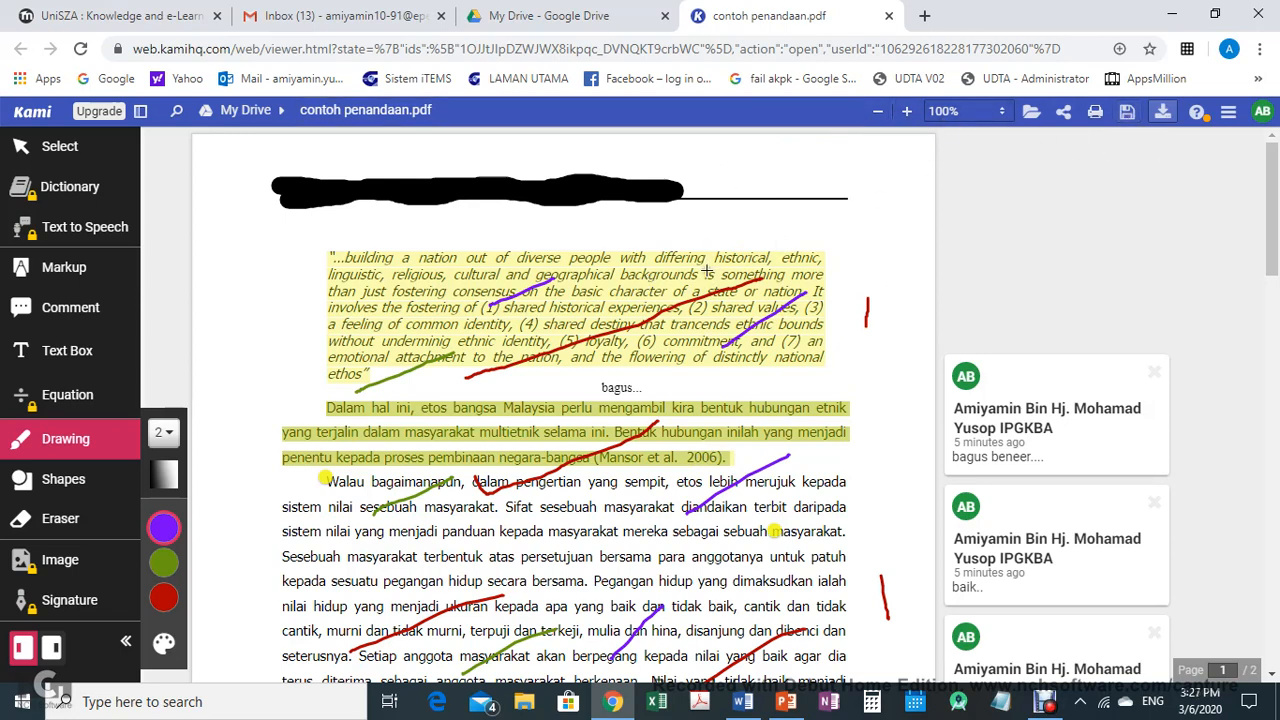
left_click(889, 17)
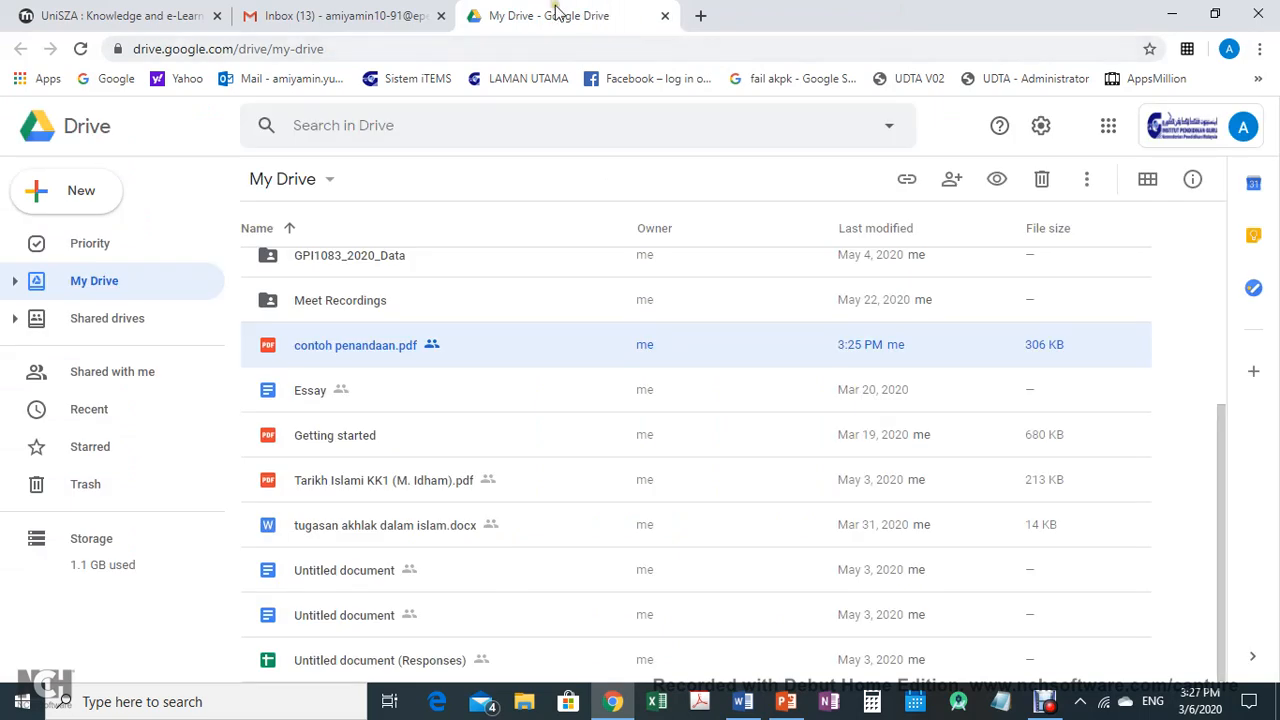
double_click(382, 350)
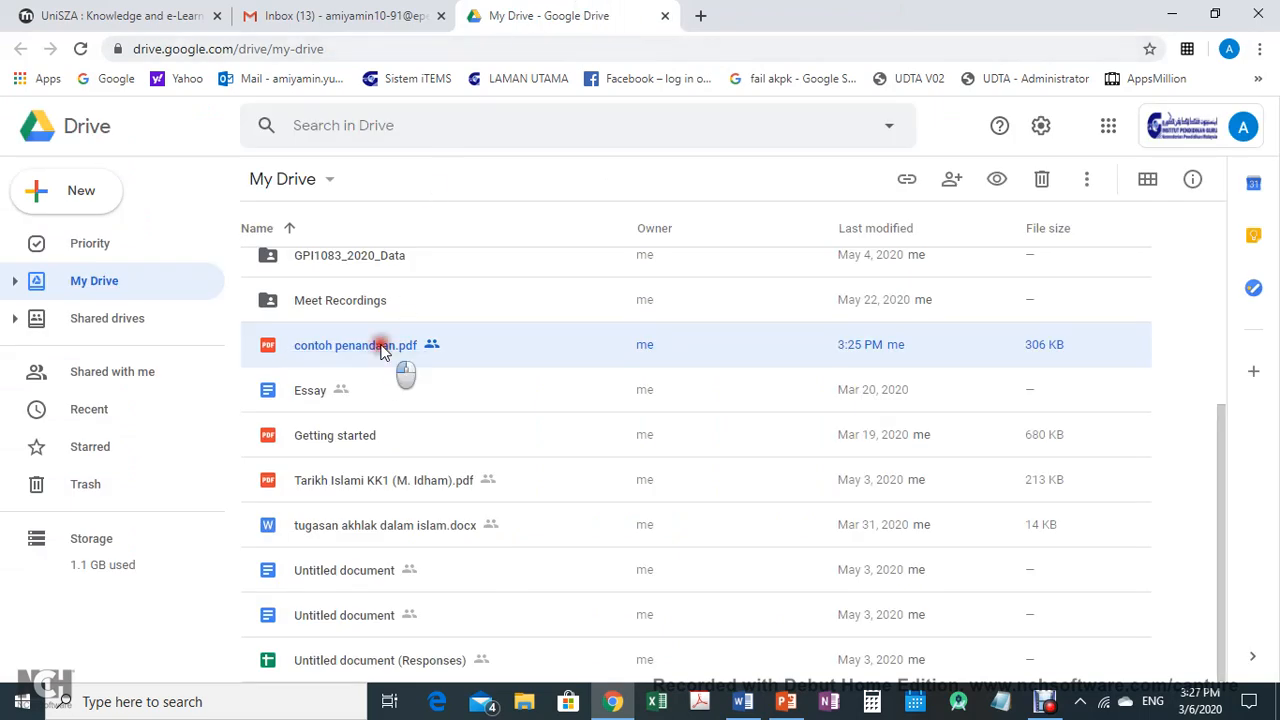